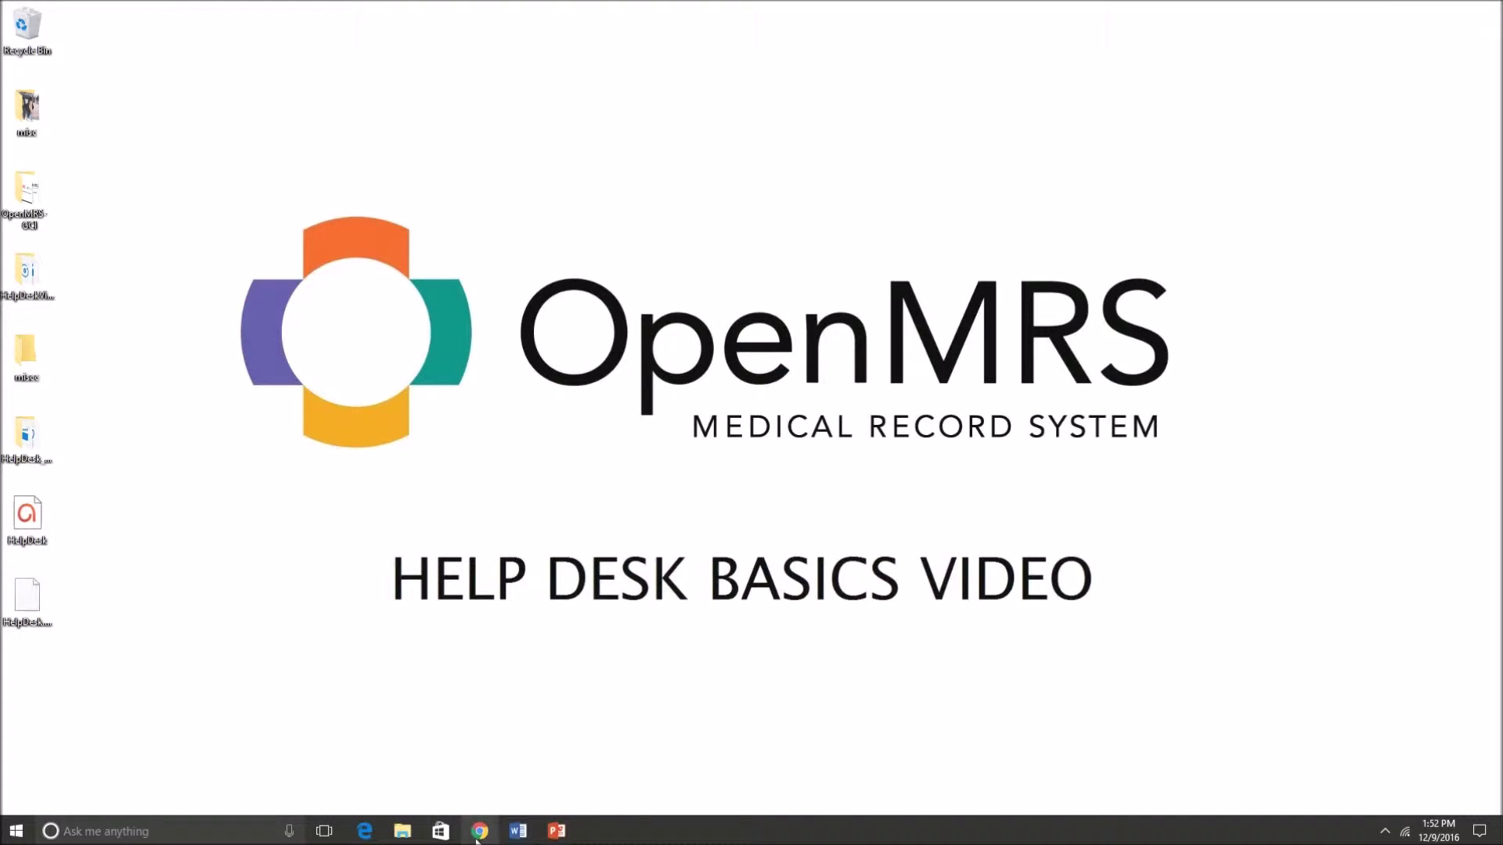
- Launch Chrome, search Google for 'openmrs helpdesh' and open the 'Community Help Desk | OpenMRS' result
click(479, 831)
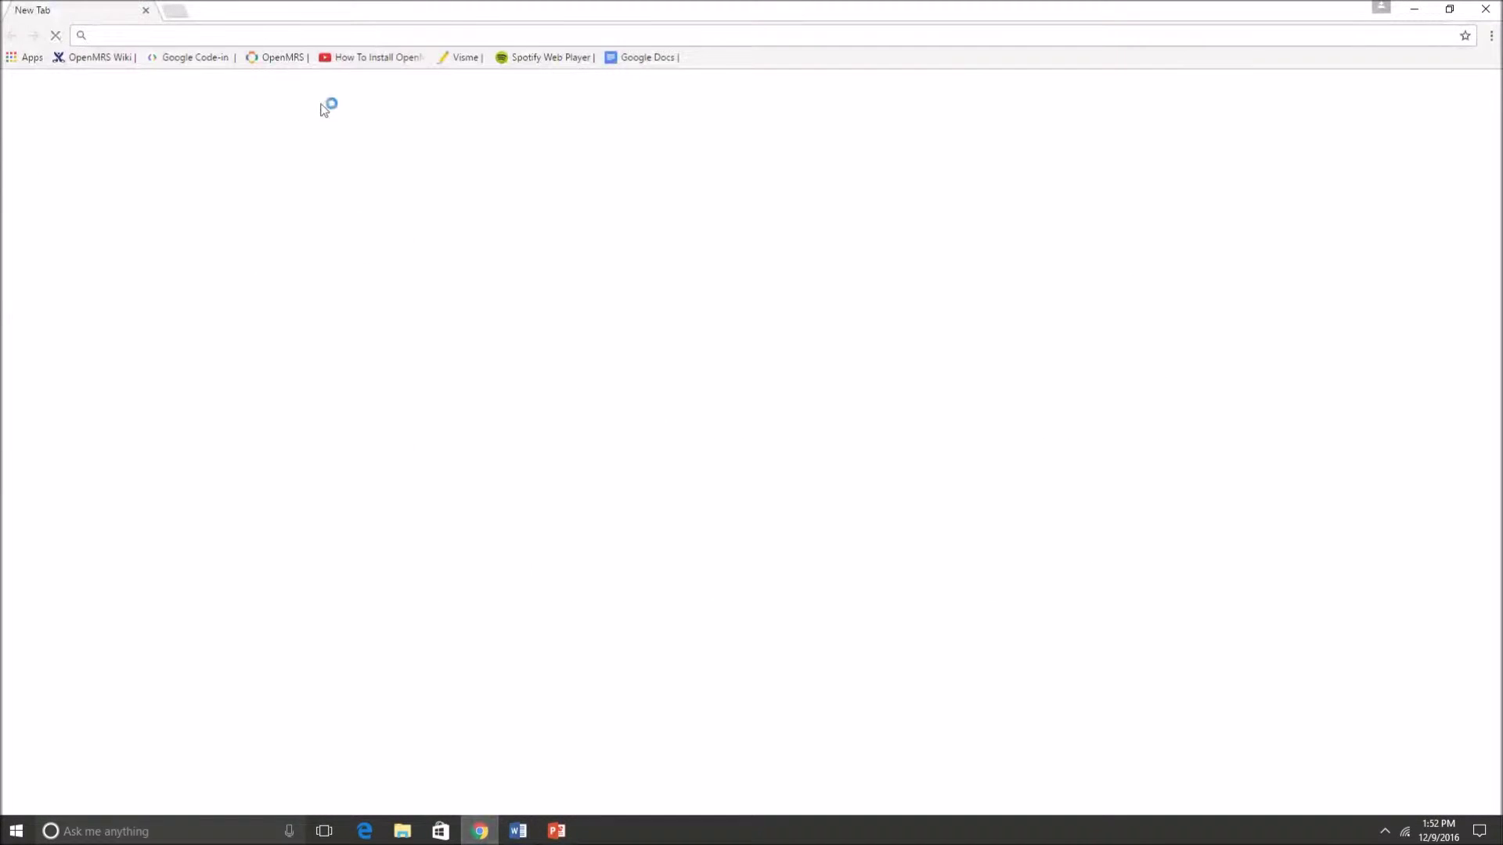
click(597, 292)
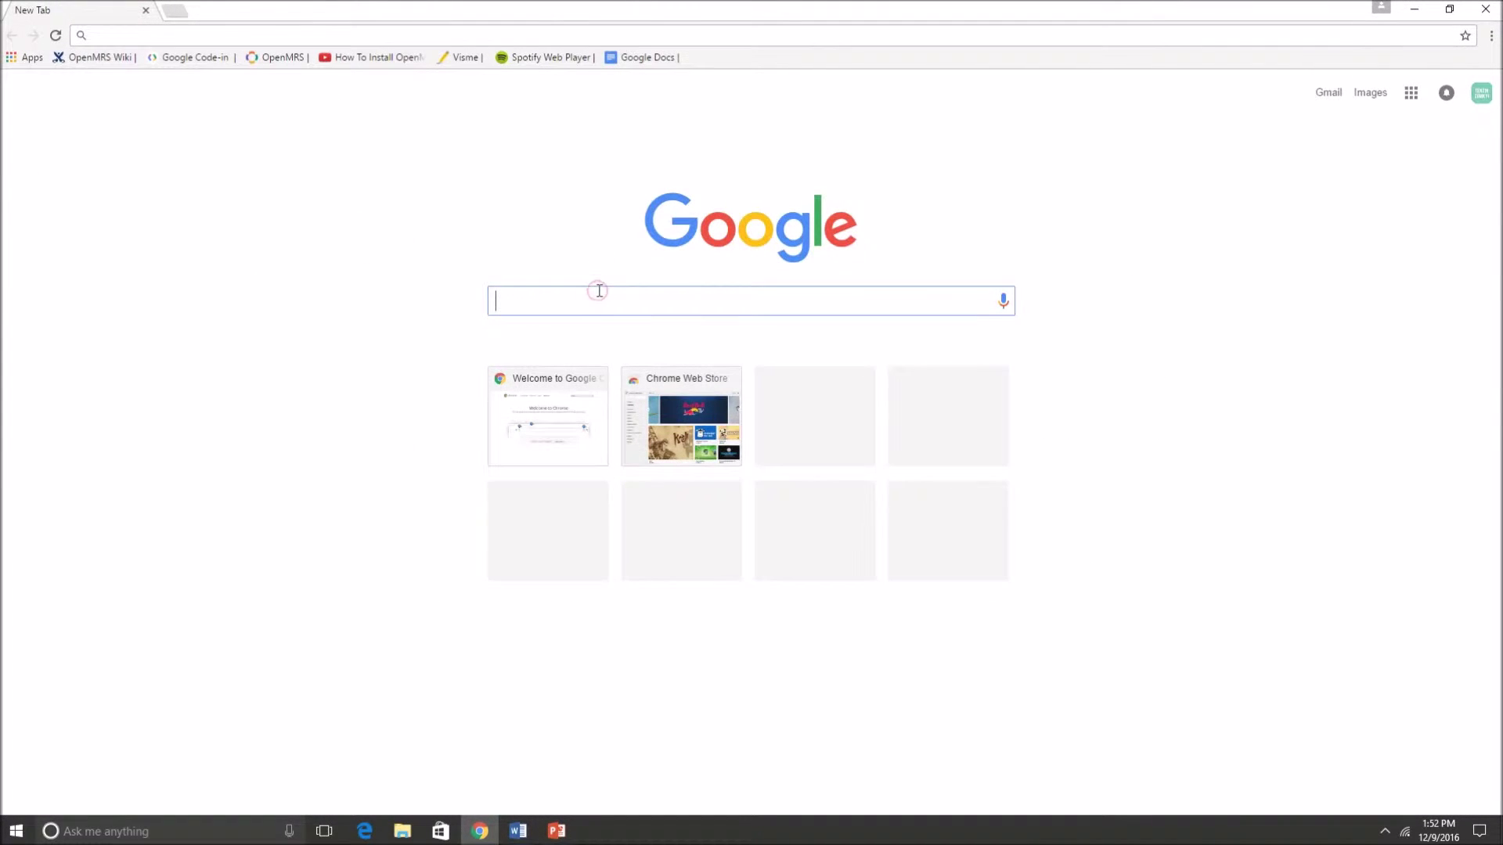
text(openmrs helpdesk)
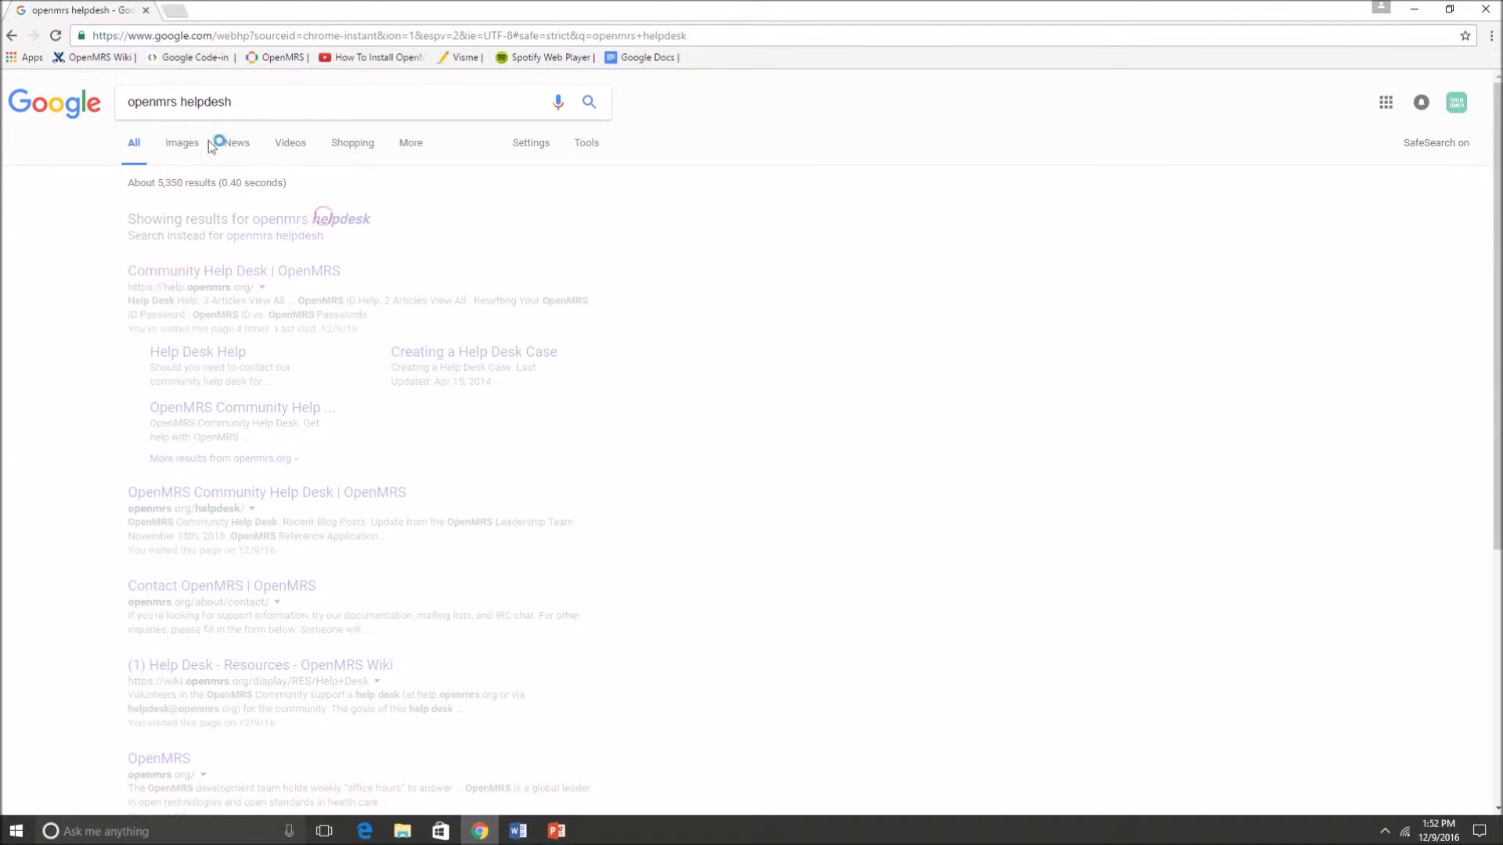
click(239, 329)
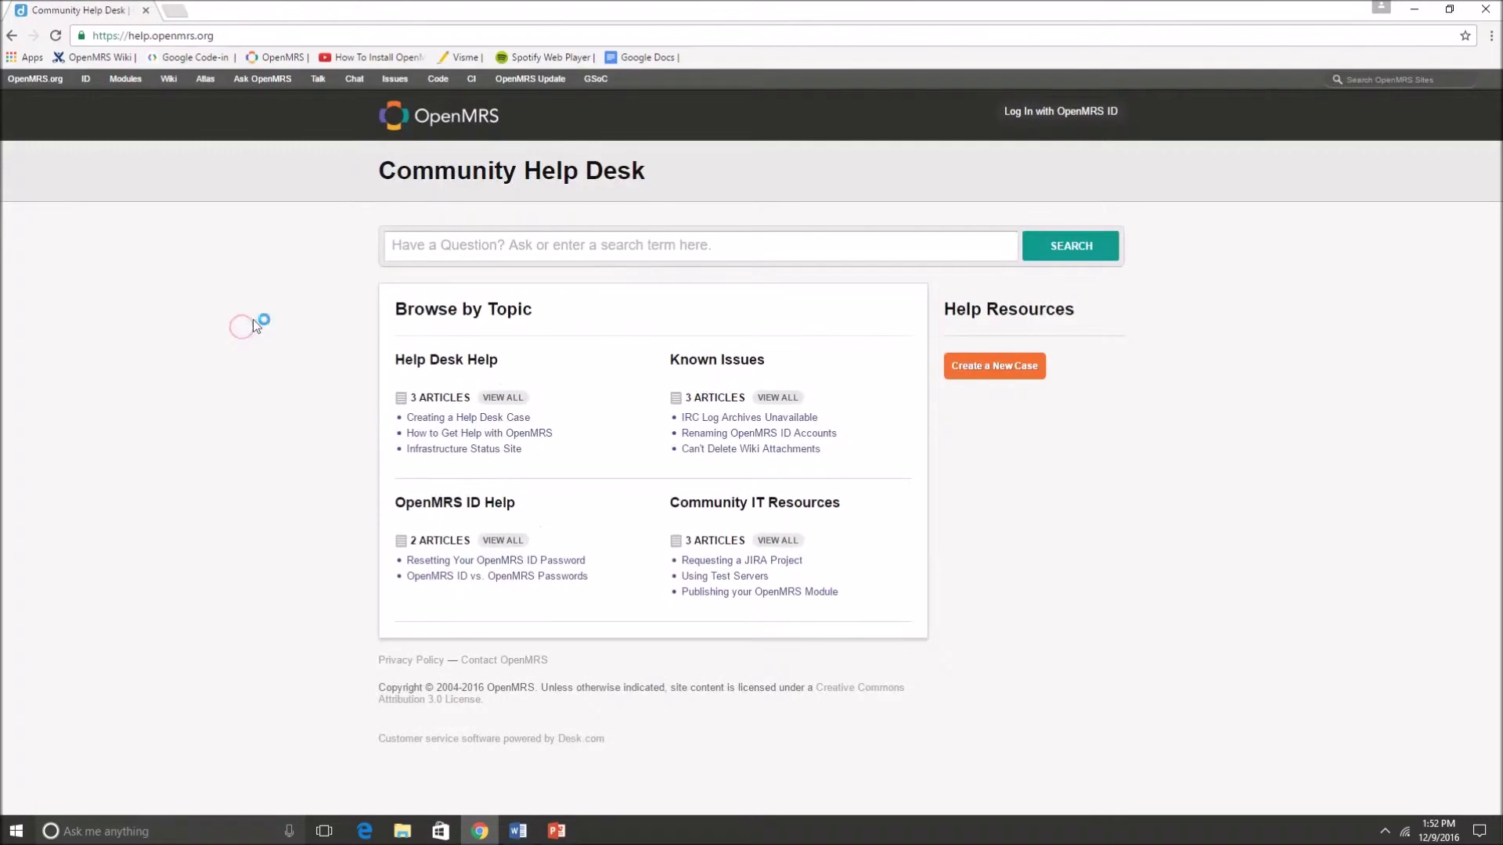
click(224, 35)
click(316, 287)
drag(390, 249, 724, 251)
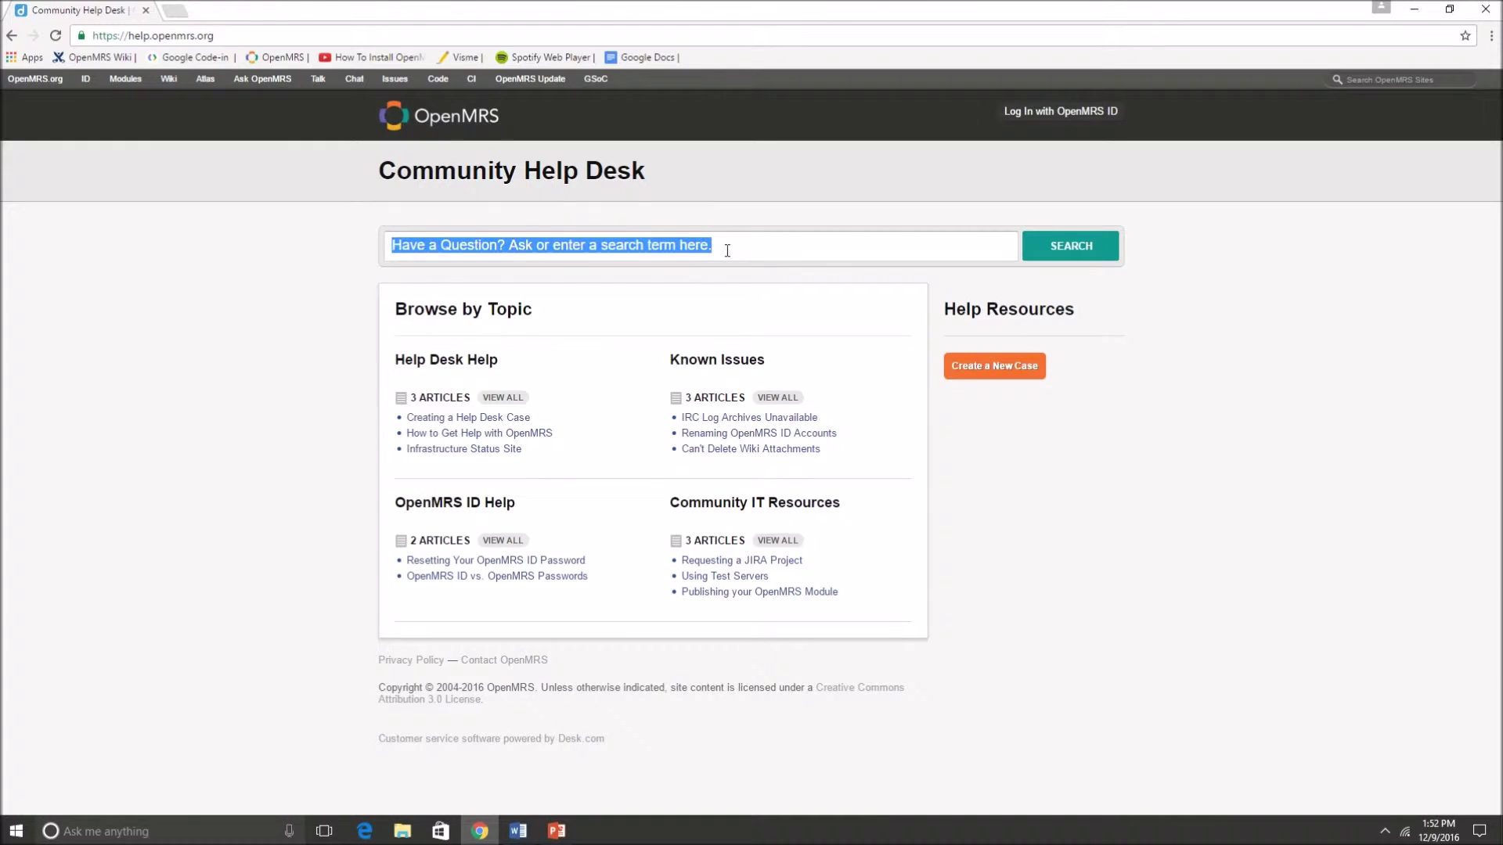
key(BackSpace)
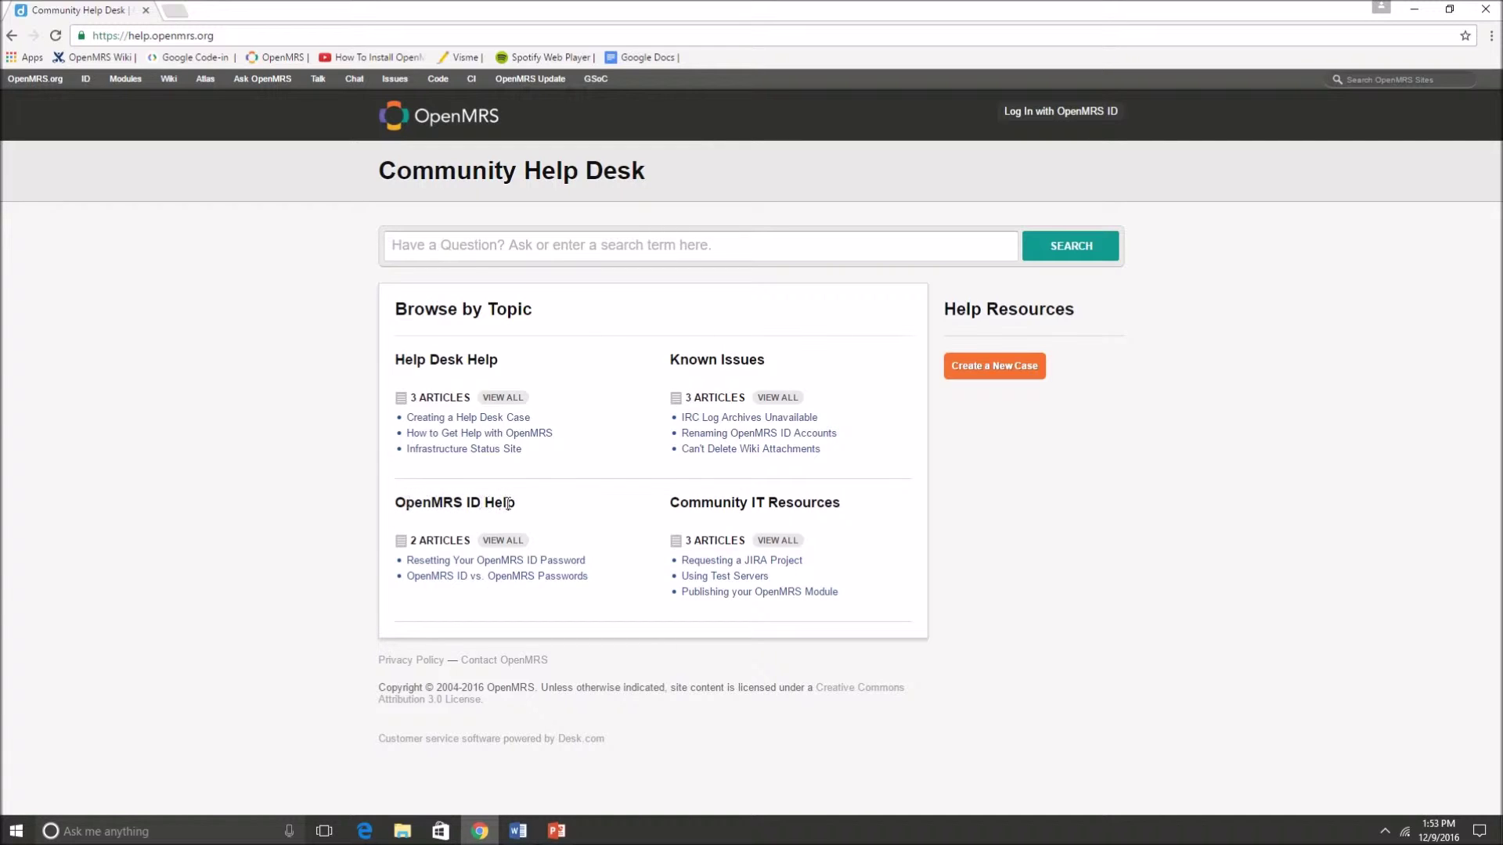
click(500, 542)
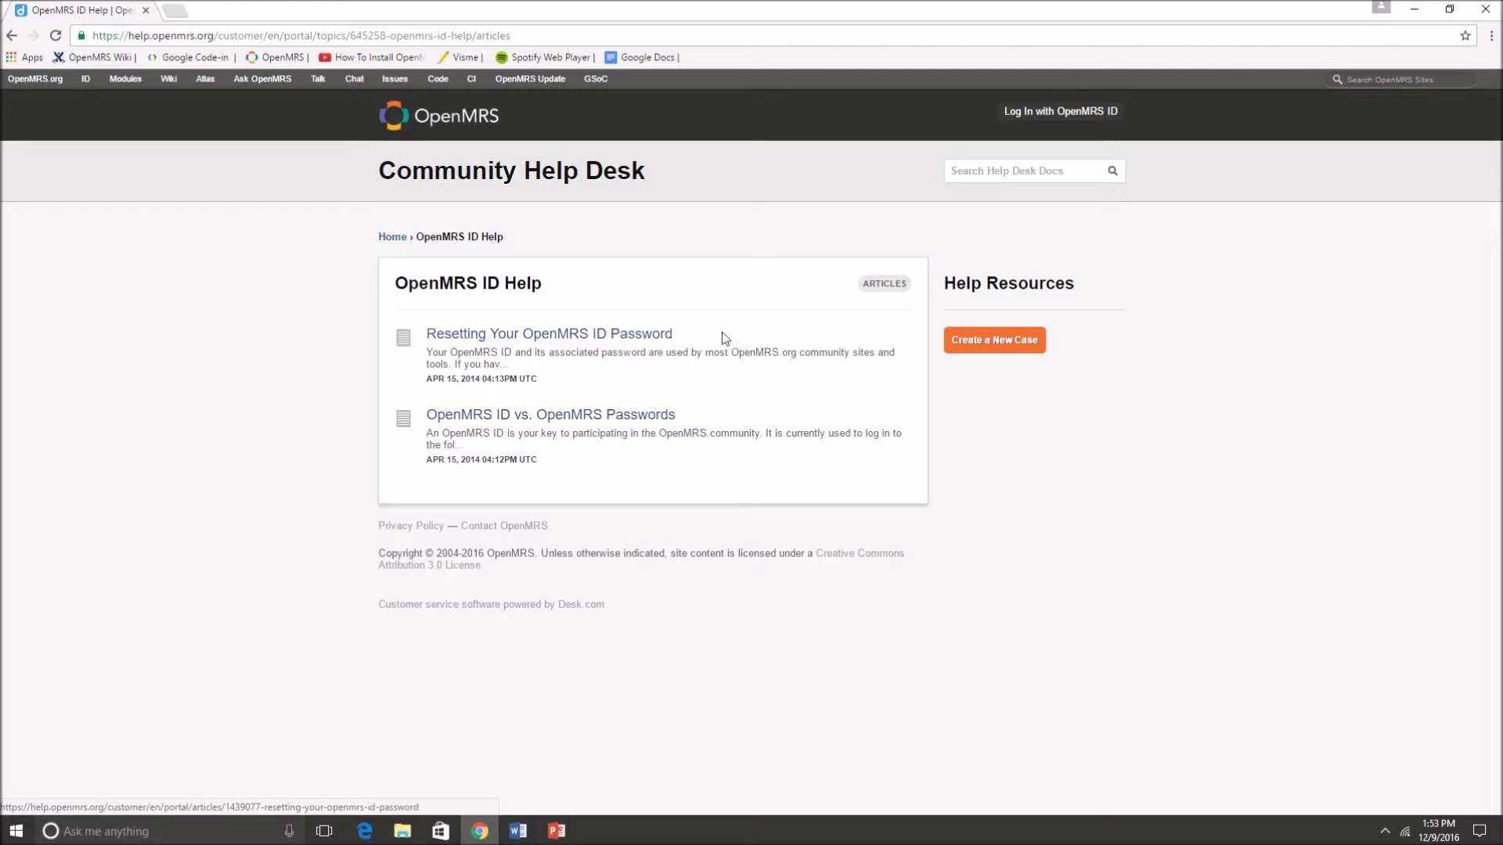
click(628, 337)
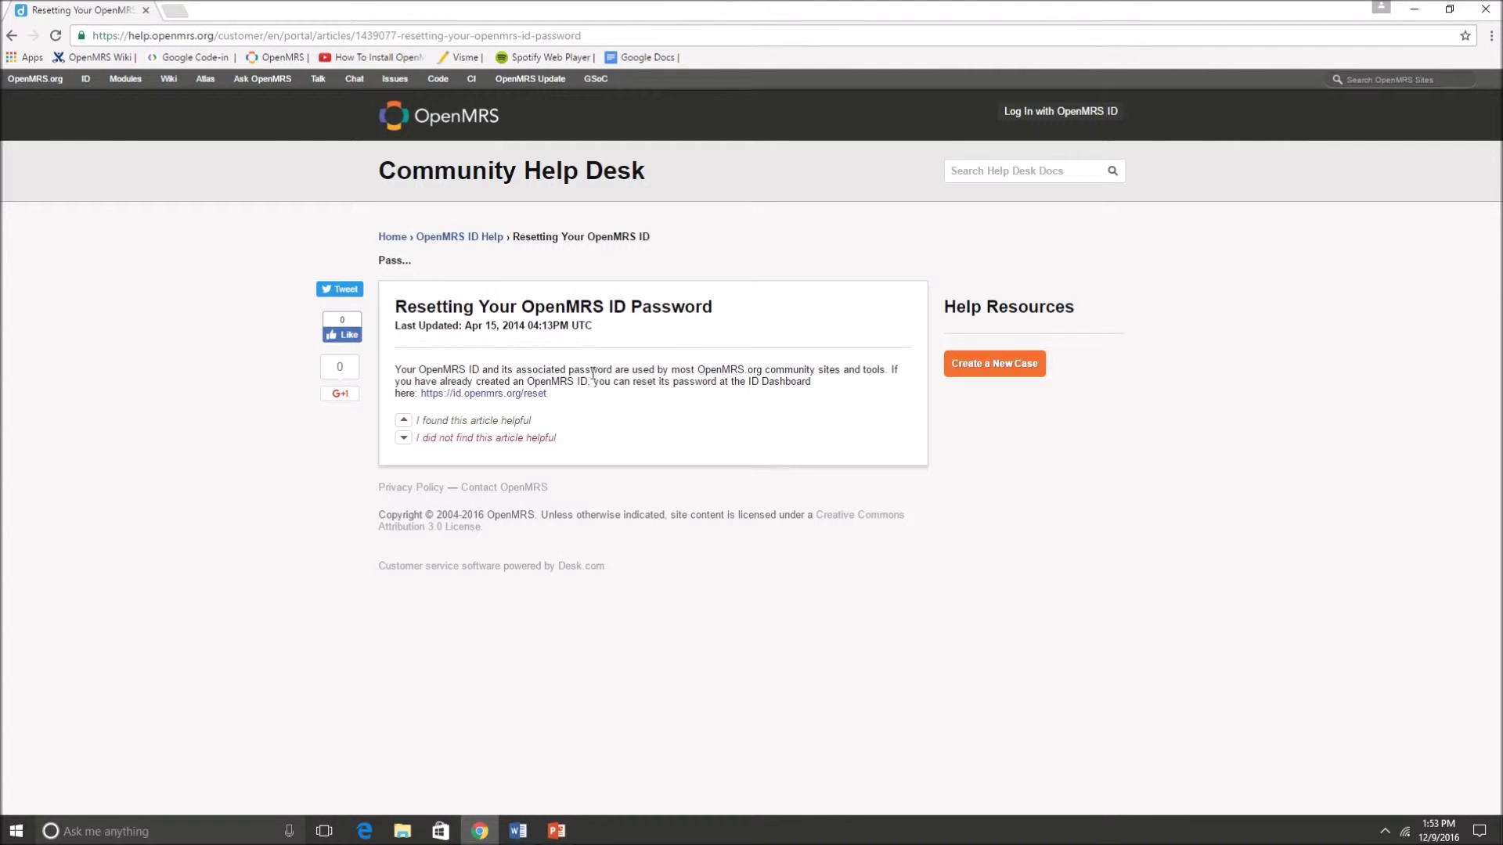
click(12, 35)
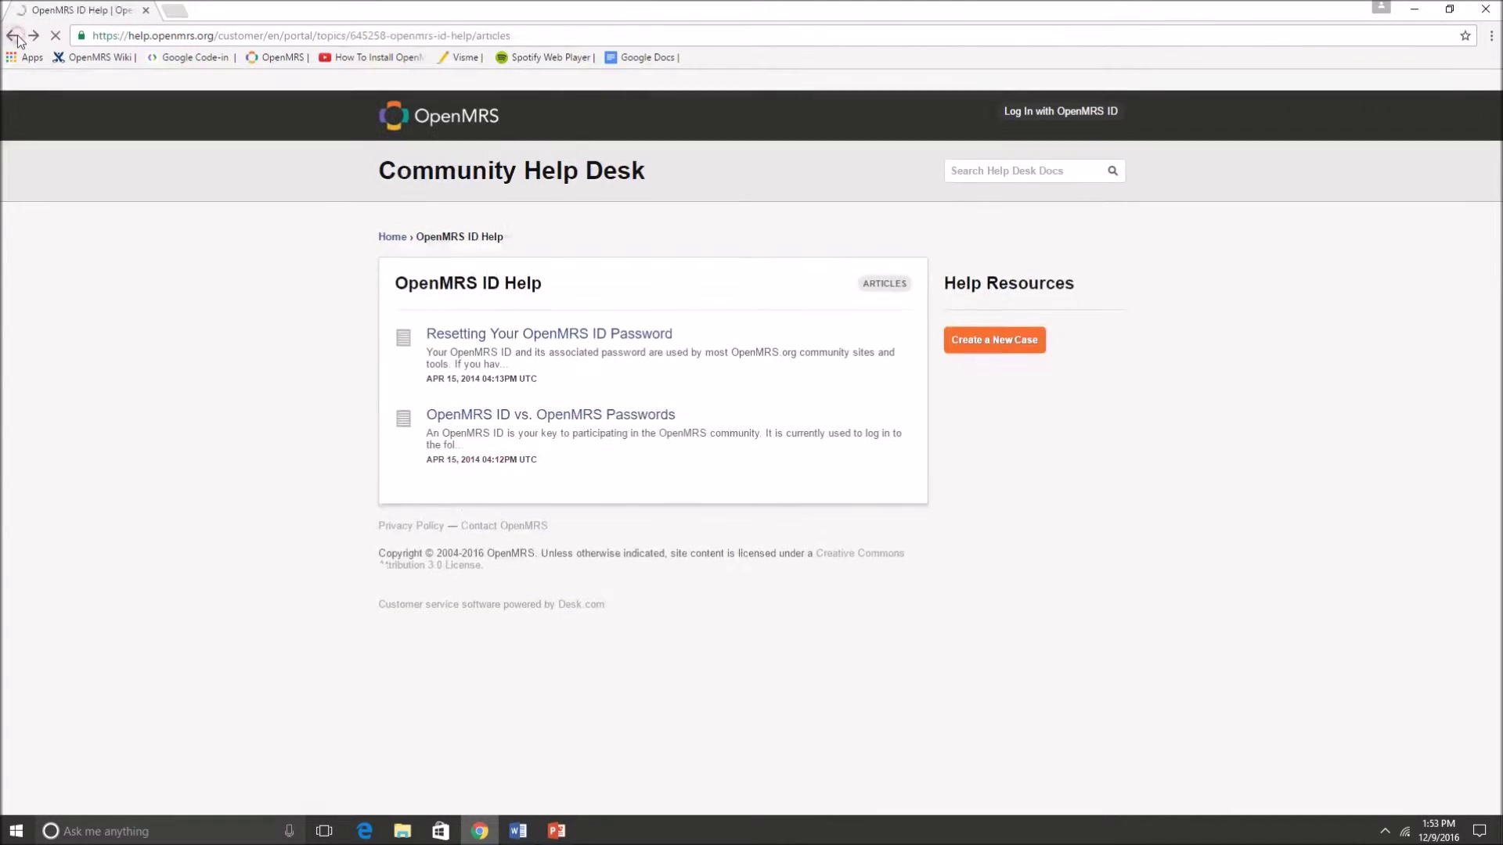
click(14, 36)
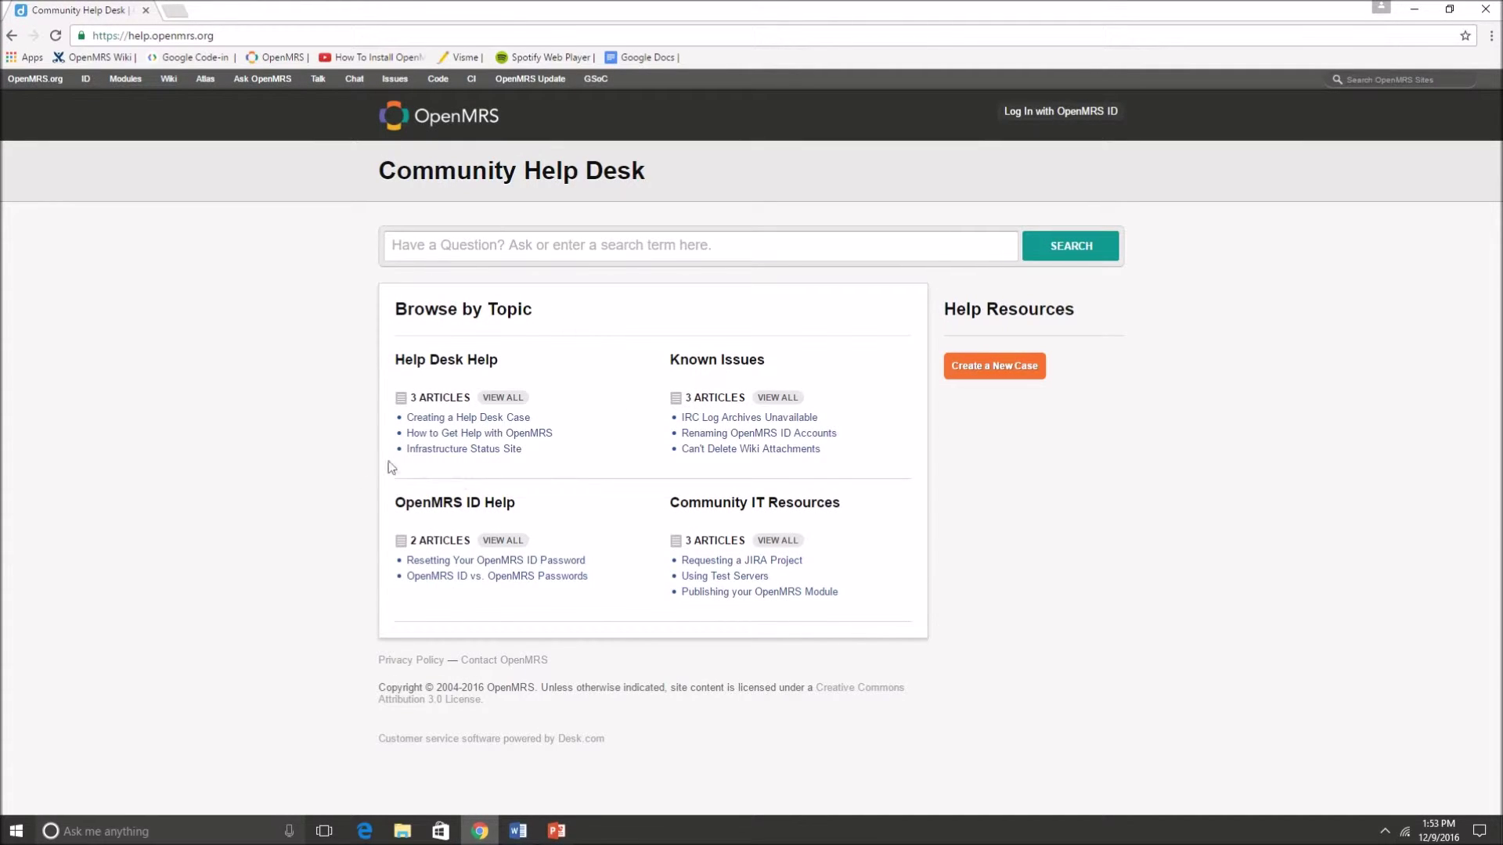
drag(522, 451, 408, 452)
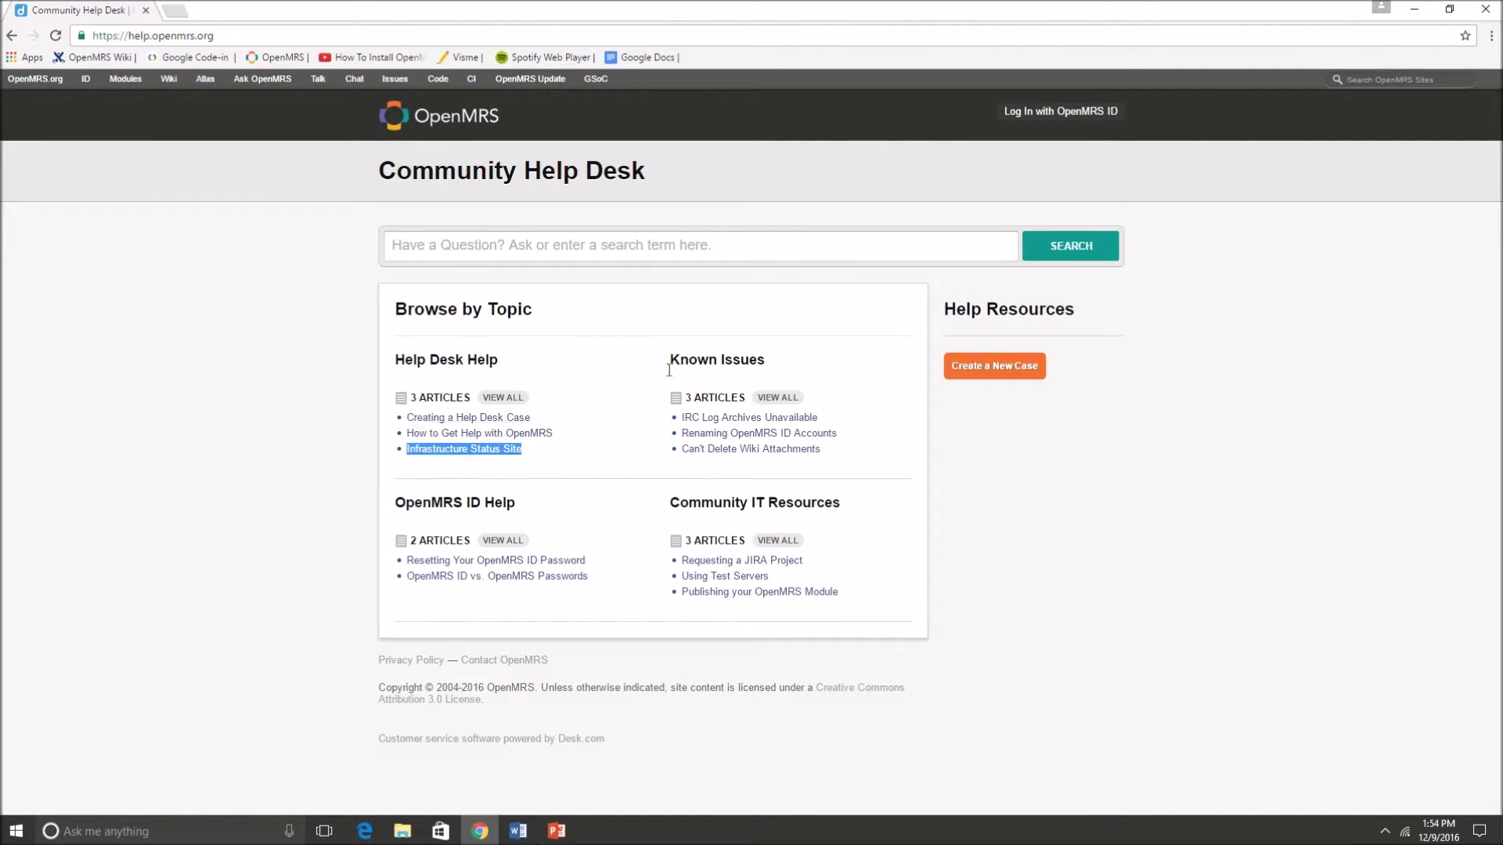
click(477, 450)
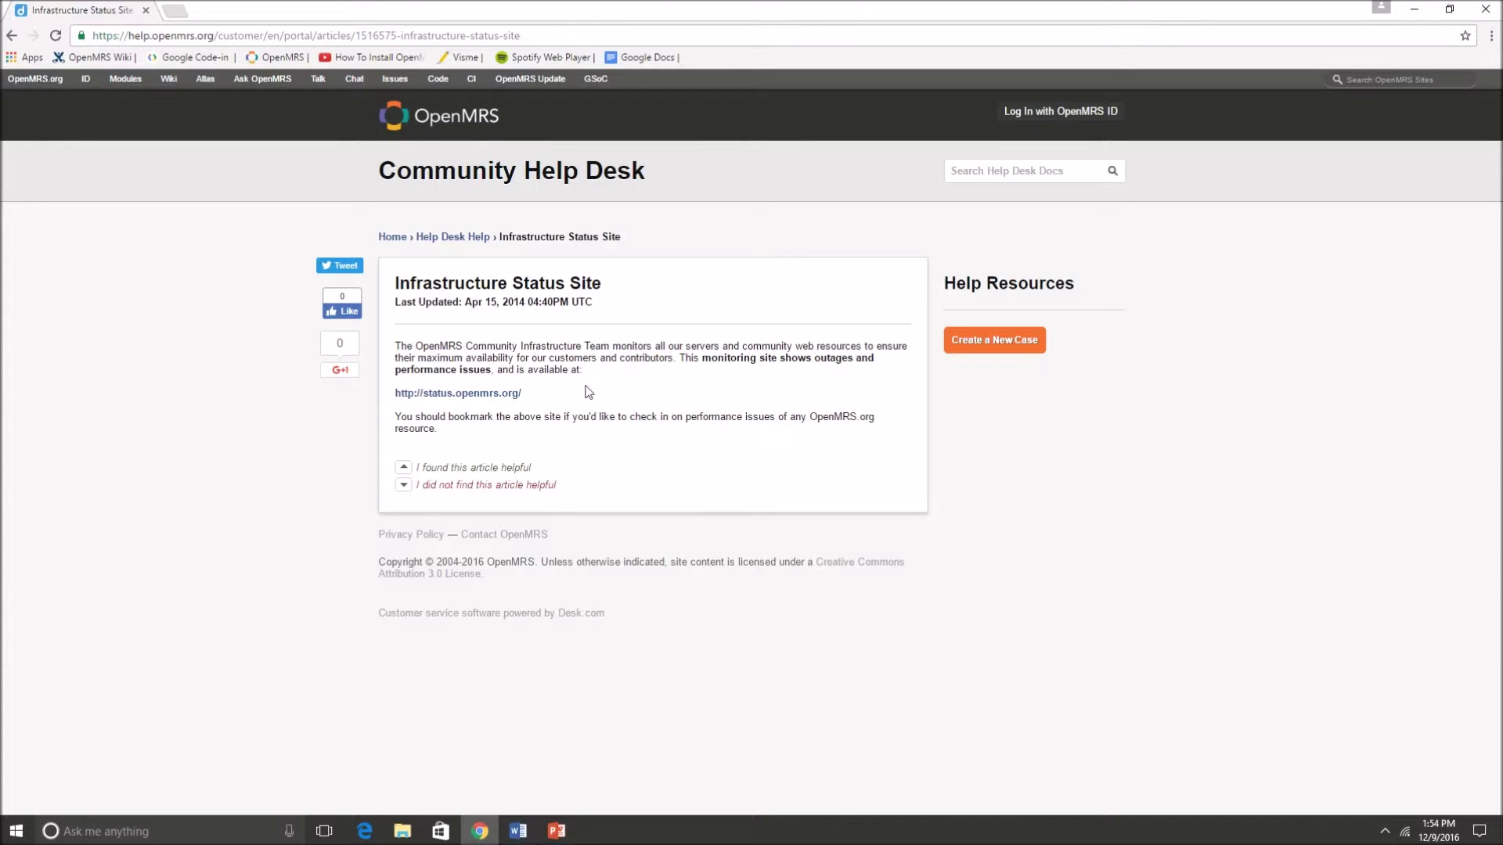
click(471, 394)
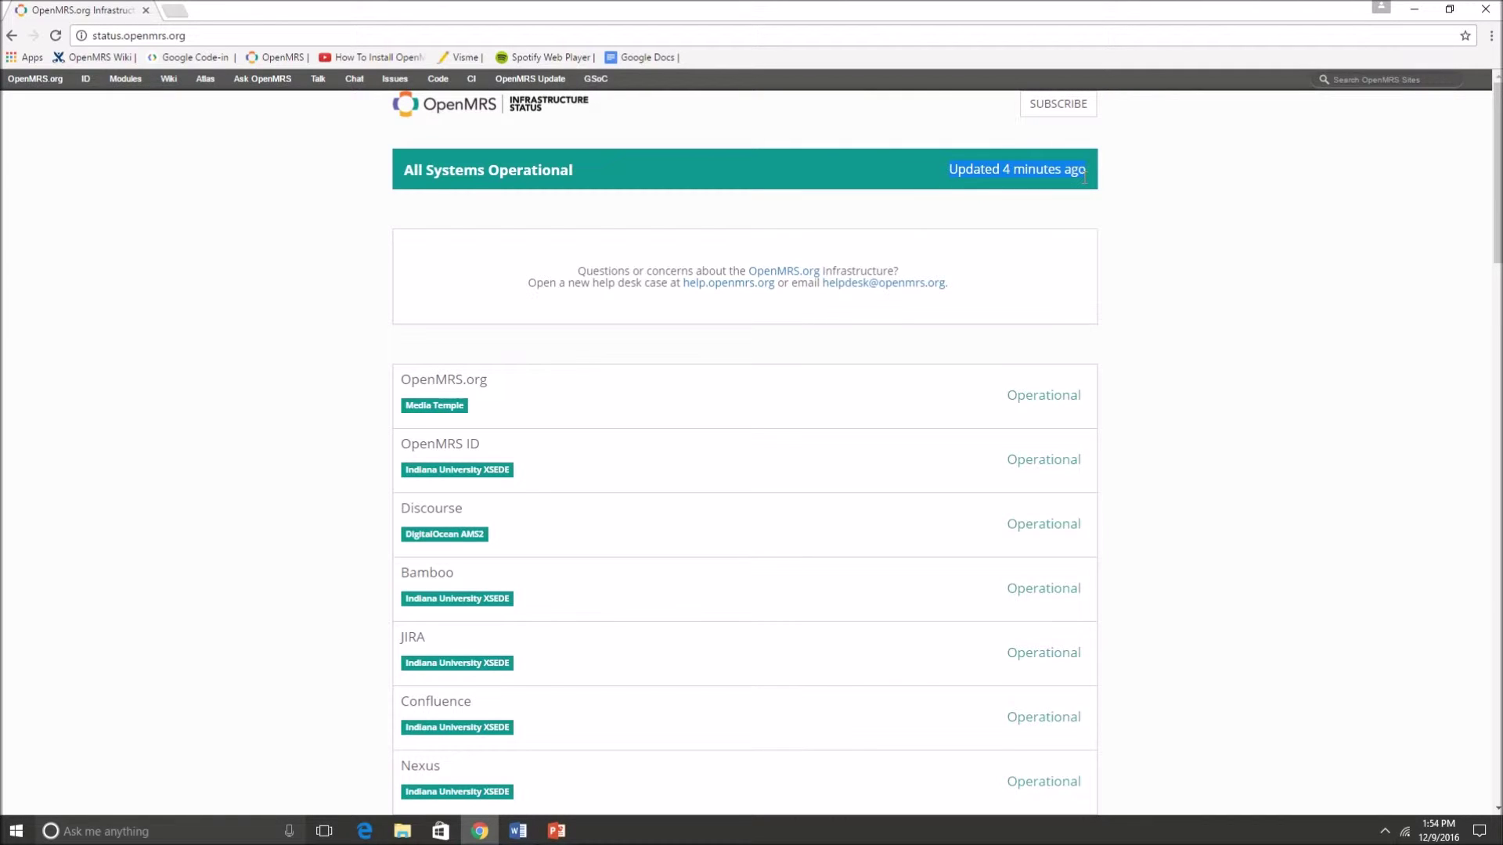
- Scroll through the uptime metrics and locations map, then go back to the article
scroll(352, 316, down, 1)
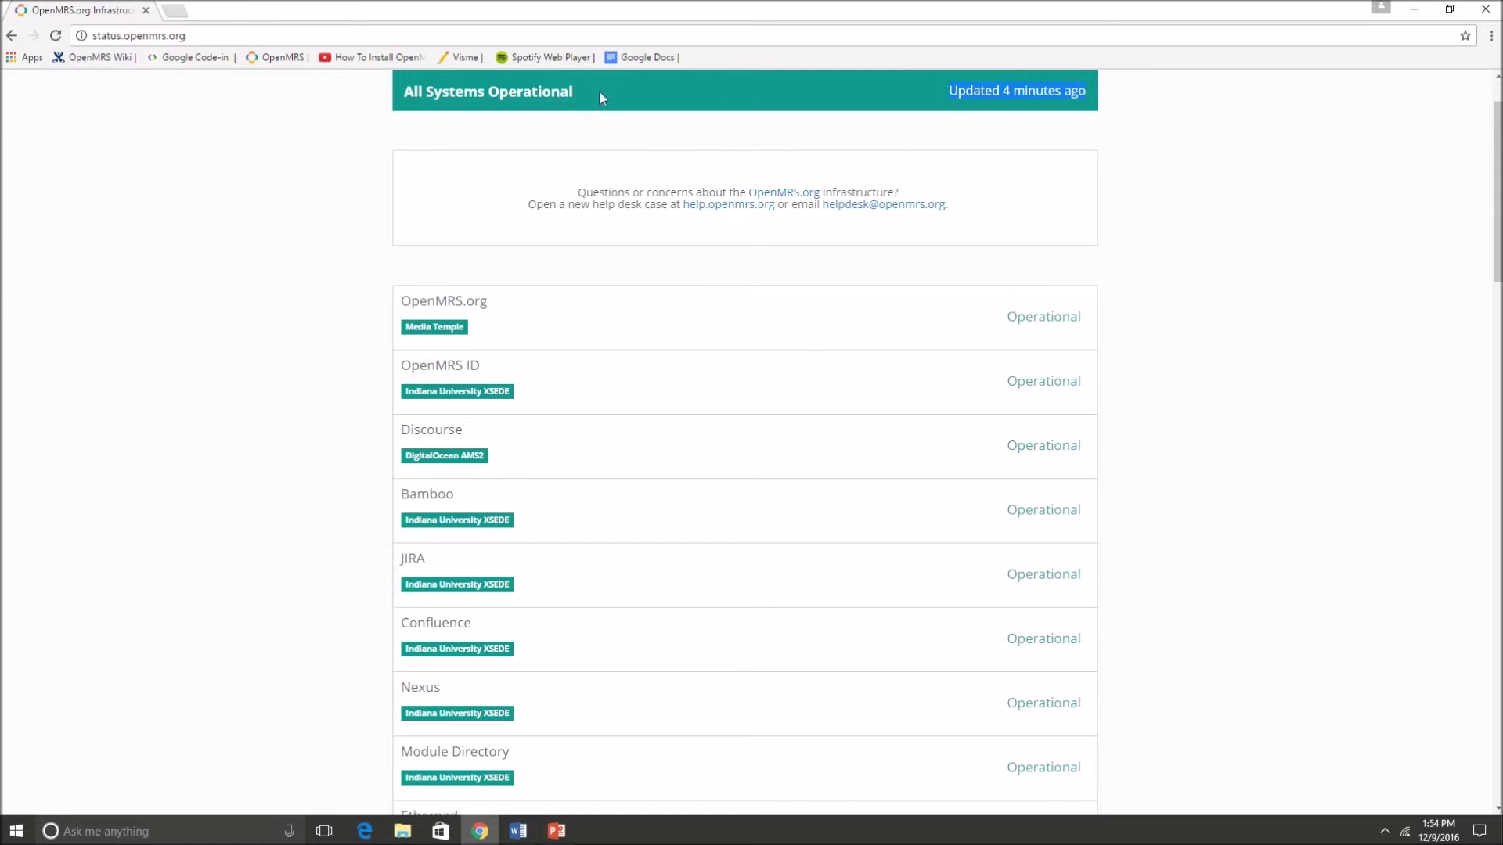
drag(1499, 184, 1498, 141)
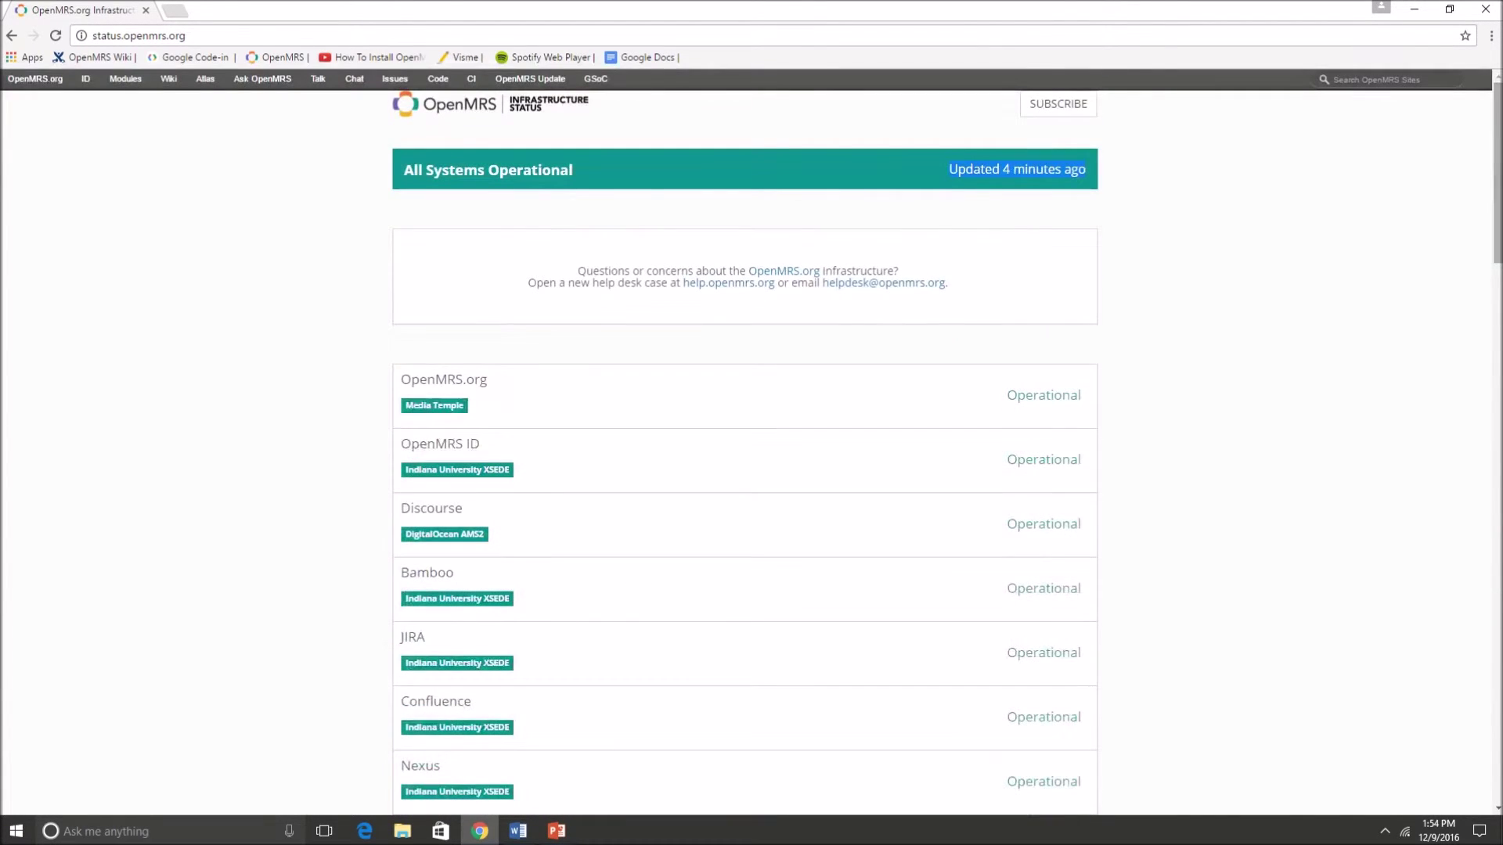
click(11, 35)
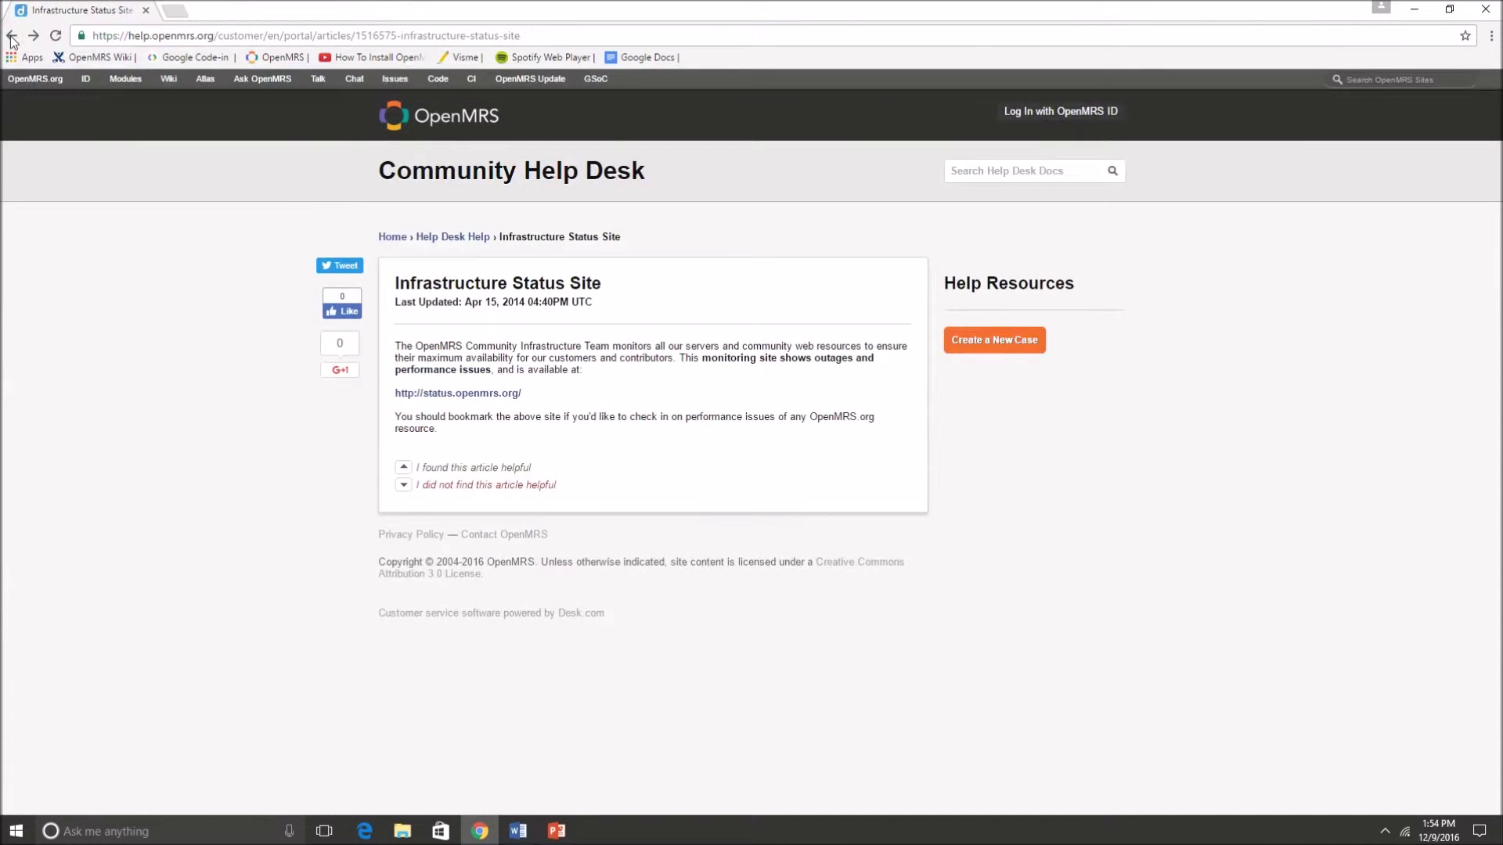
- Go back to the Browse by Topic home page and place the cursor in its search field
click(11, 35)
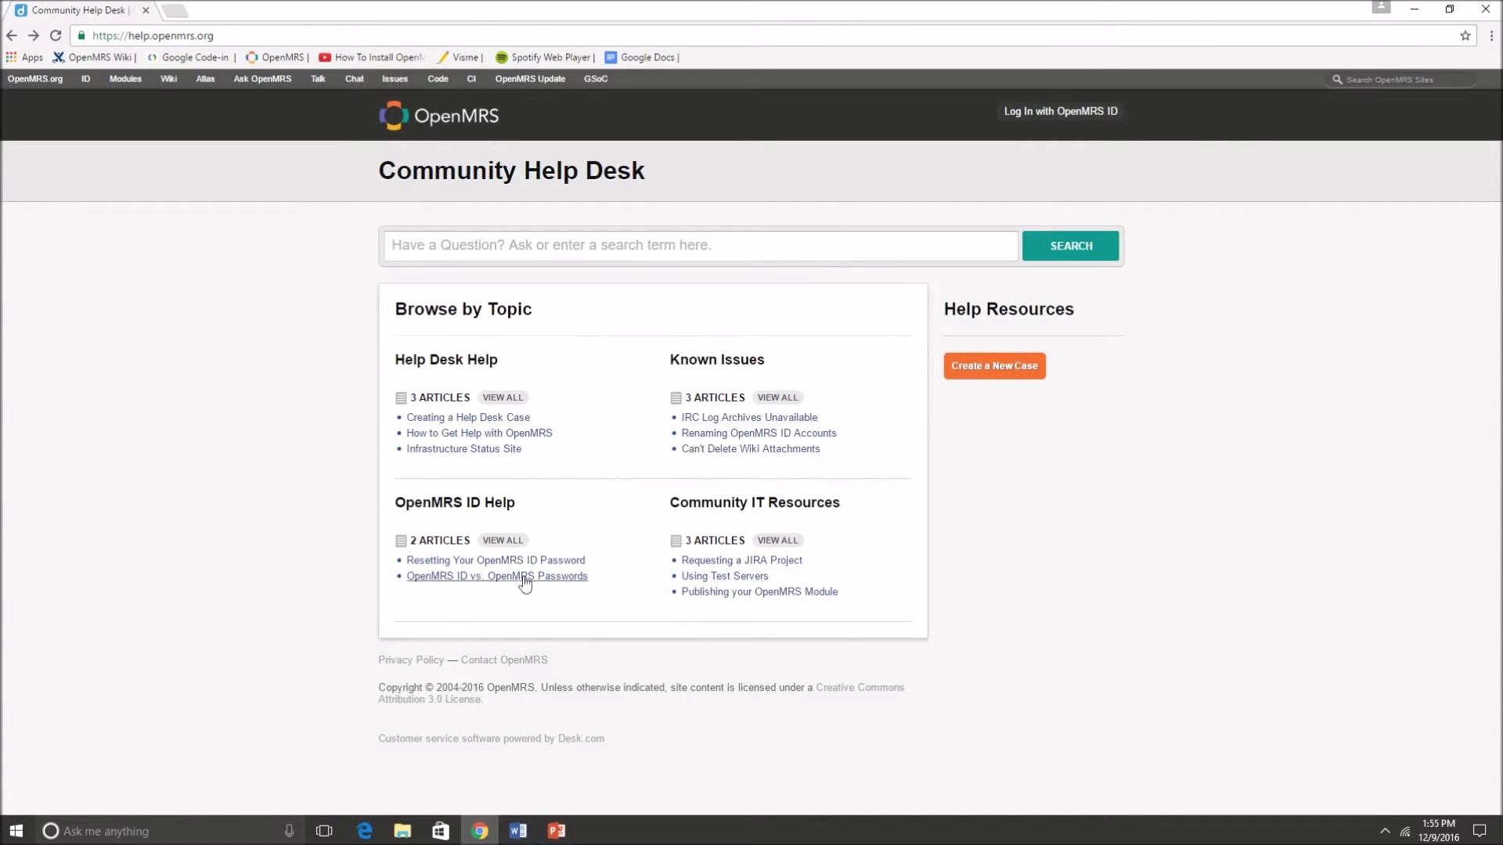
click(489, 246)
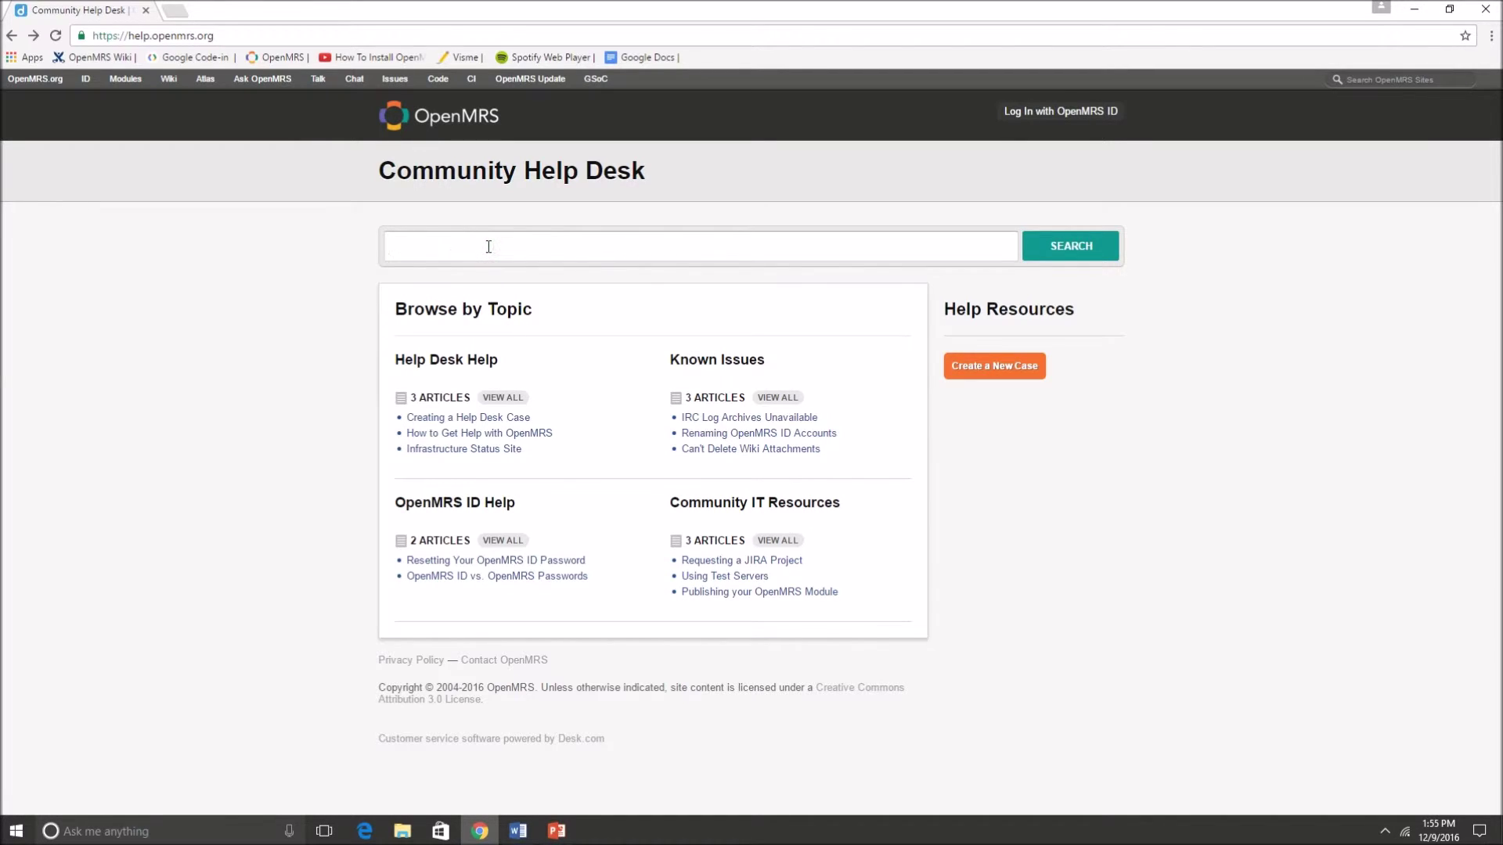
text(access to wiki)
key(Return)
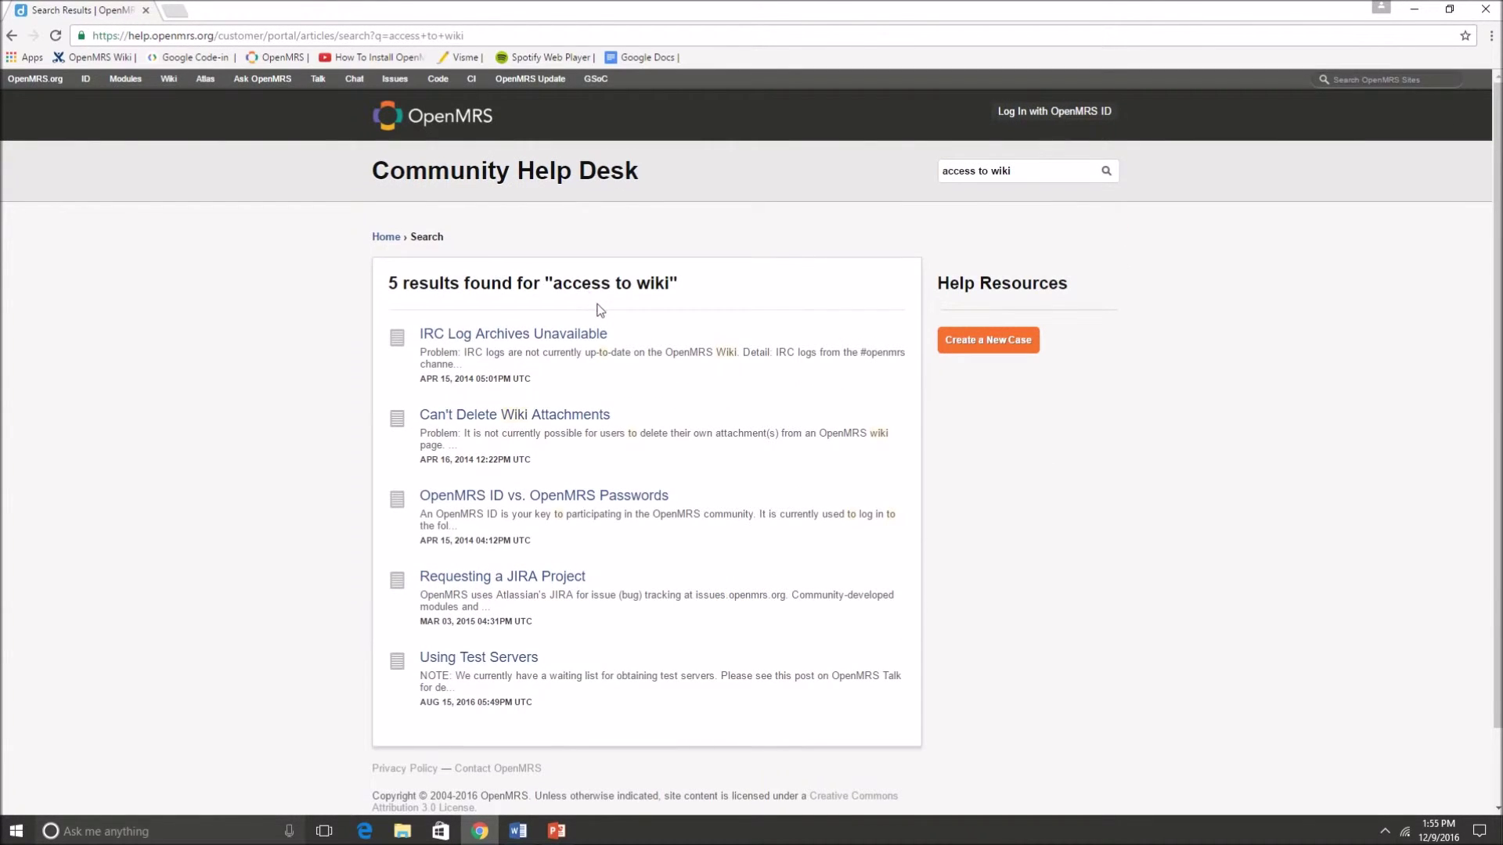
double_click(389, 287)
click(383, 237)
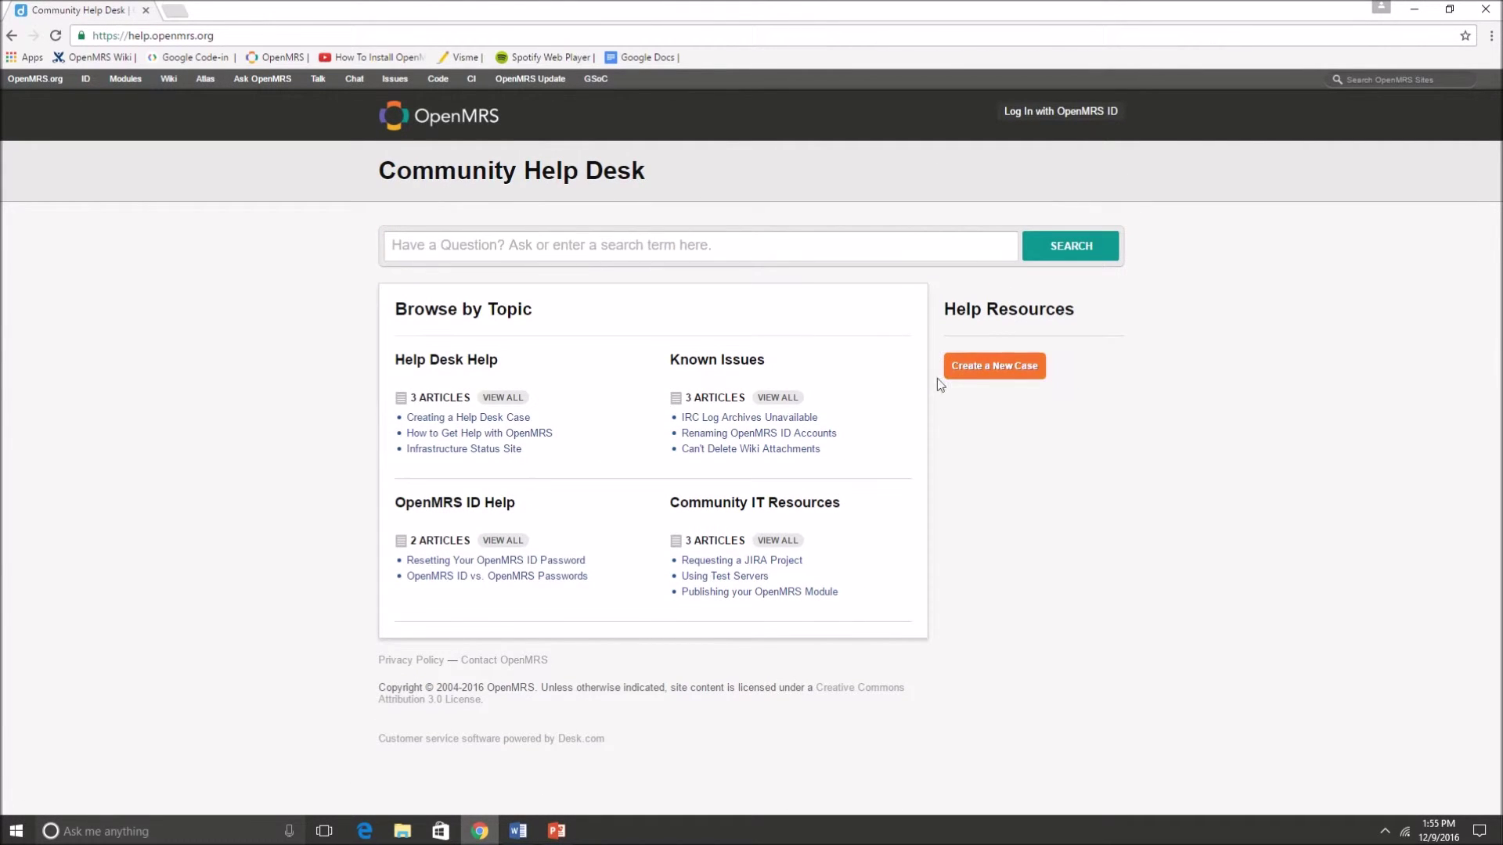
- Open Create a New Case and enter the requester's name, subject 'Wiki Access - requested' and e-mail address
click(982, 377)
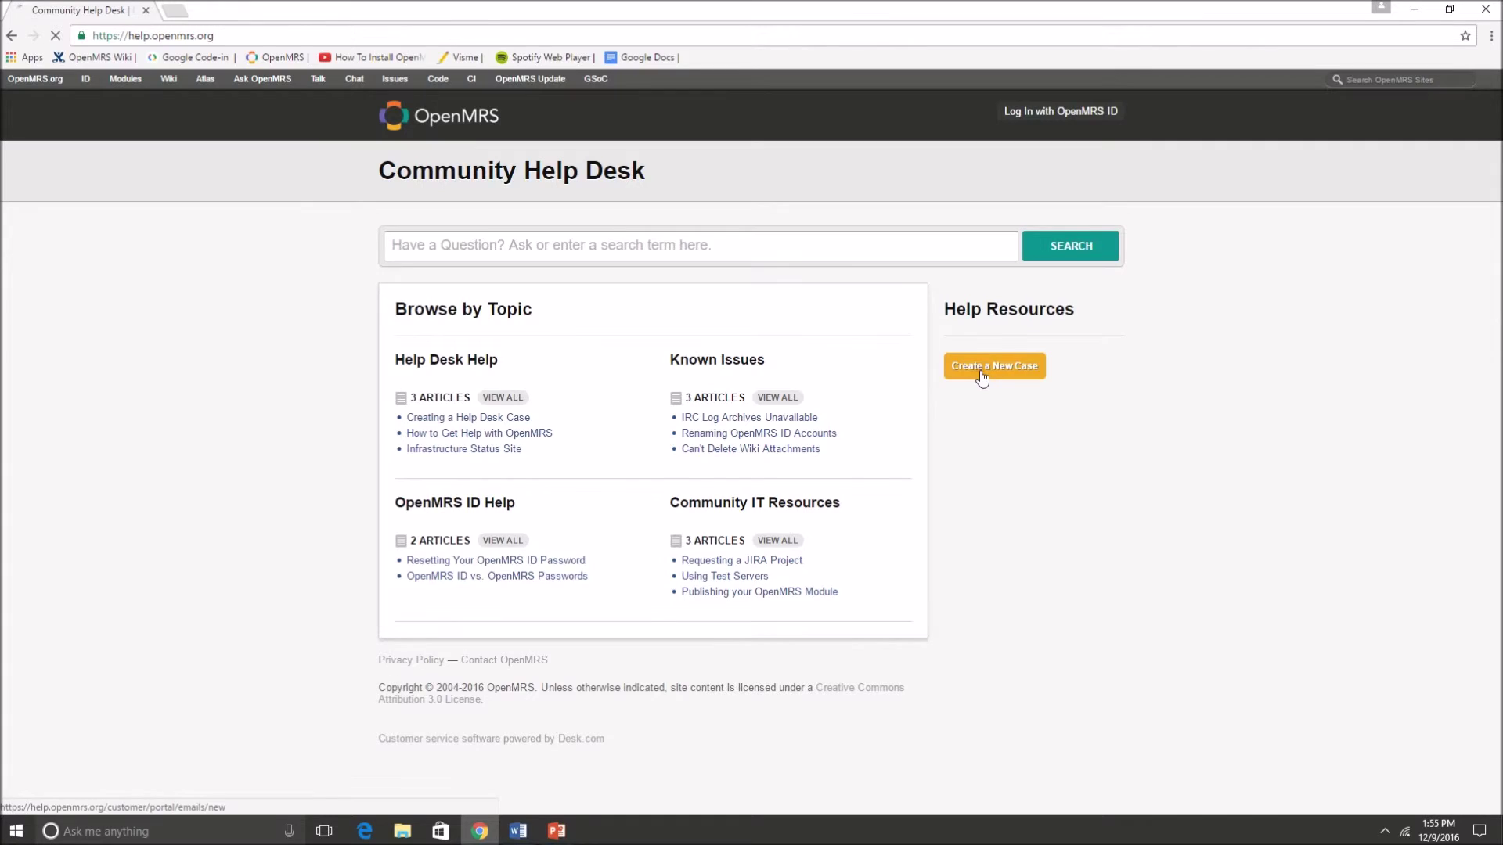
click(441, 354)
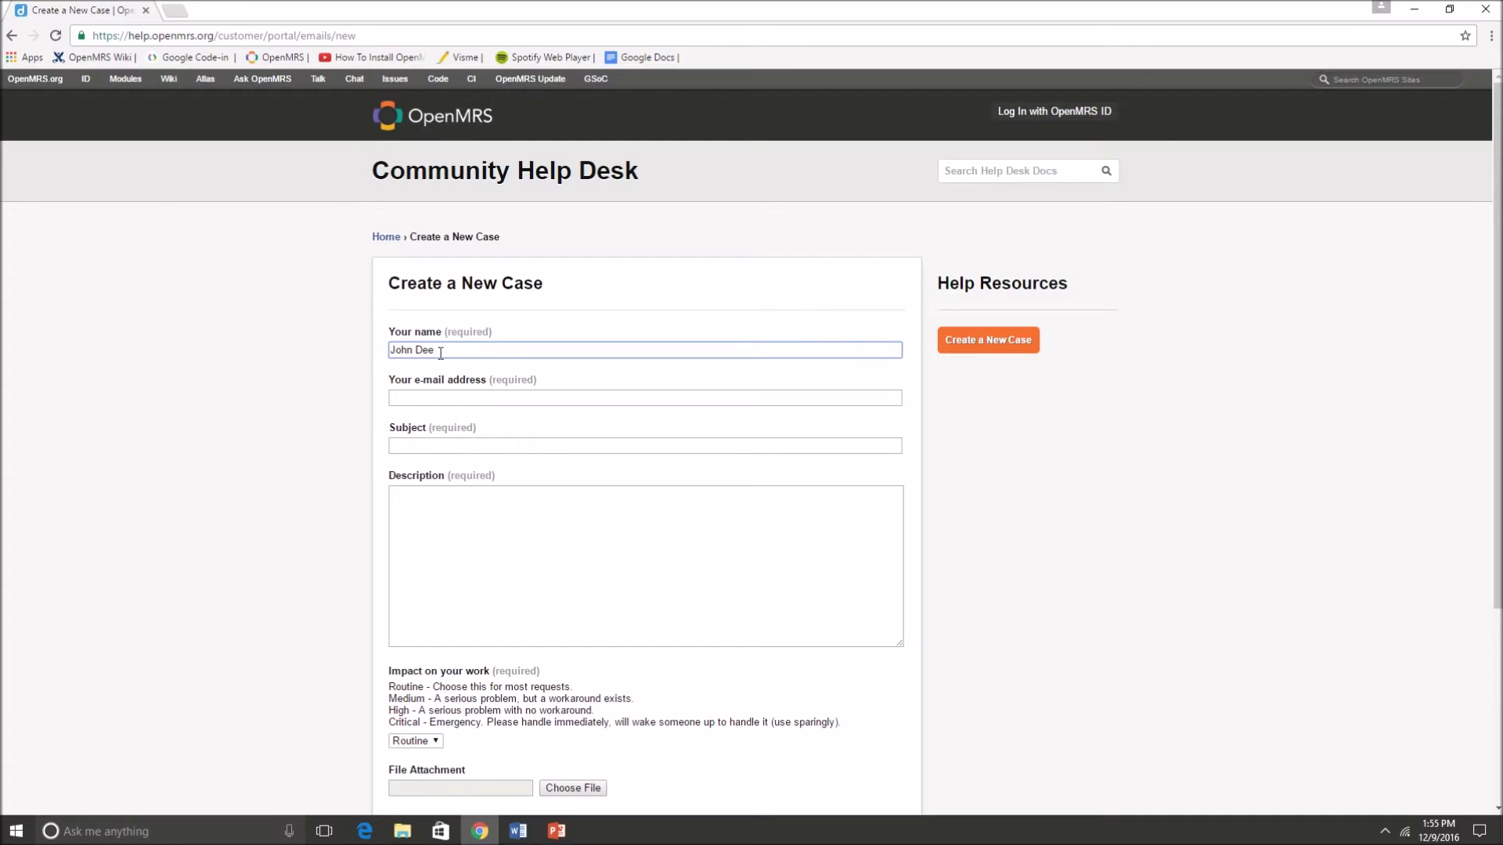
click(434, 443)
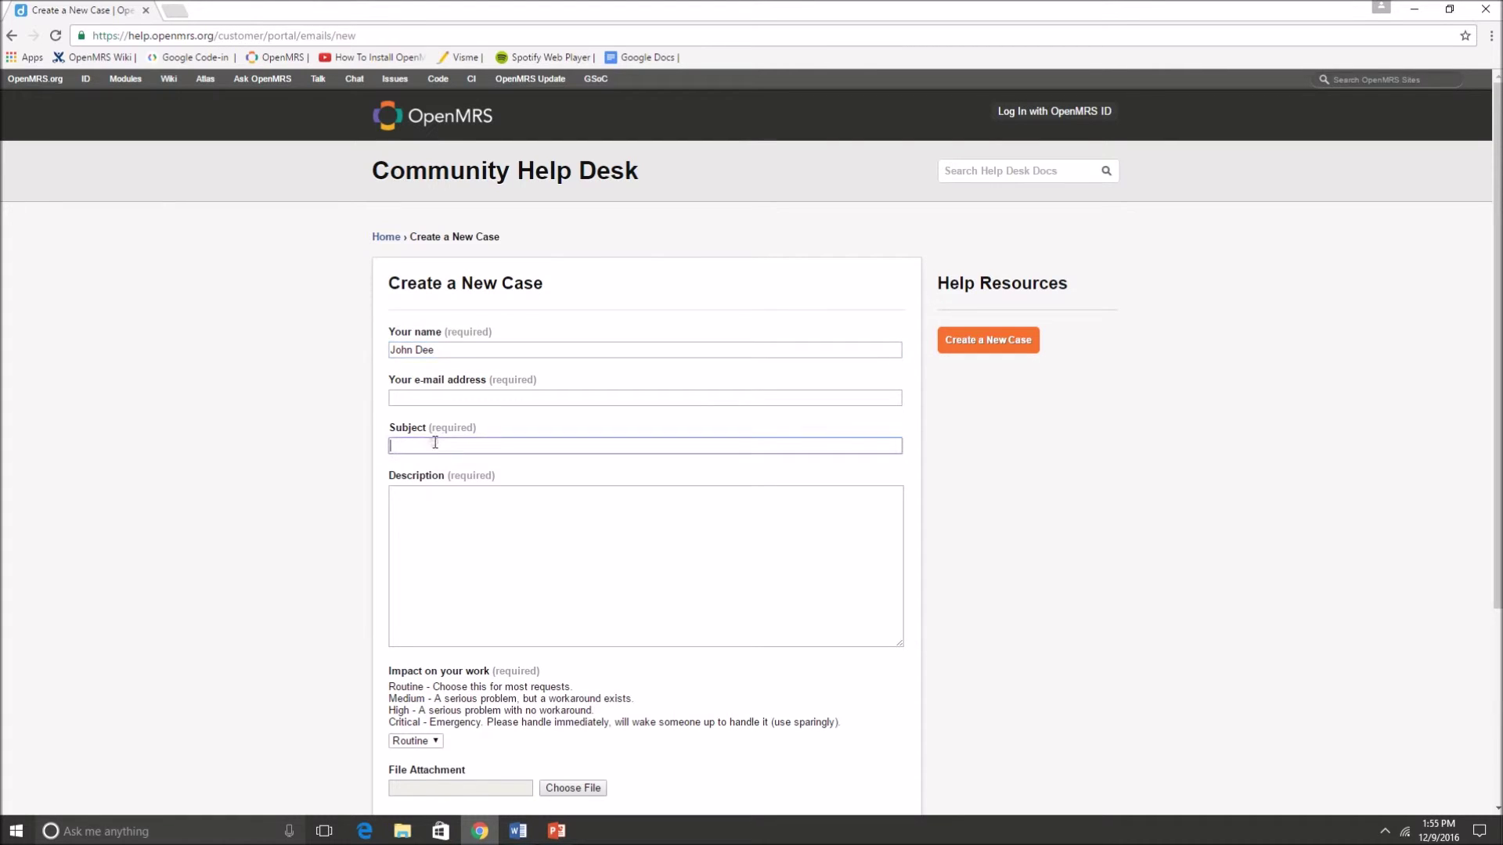
text(Wiki Access - requested)
click(460, 505)
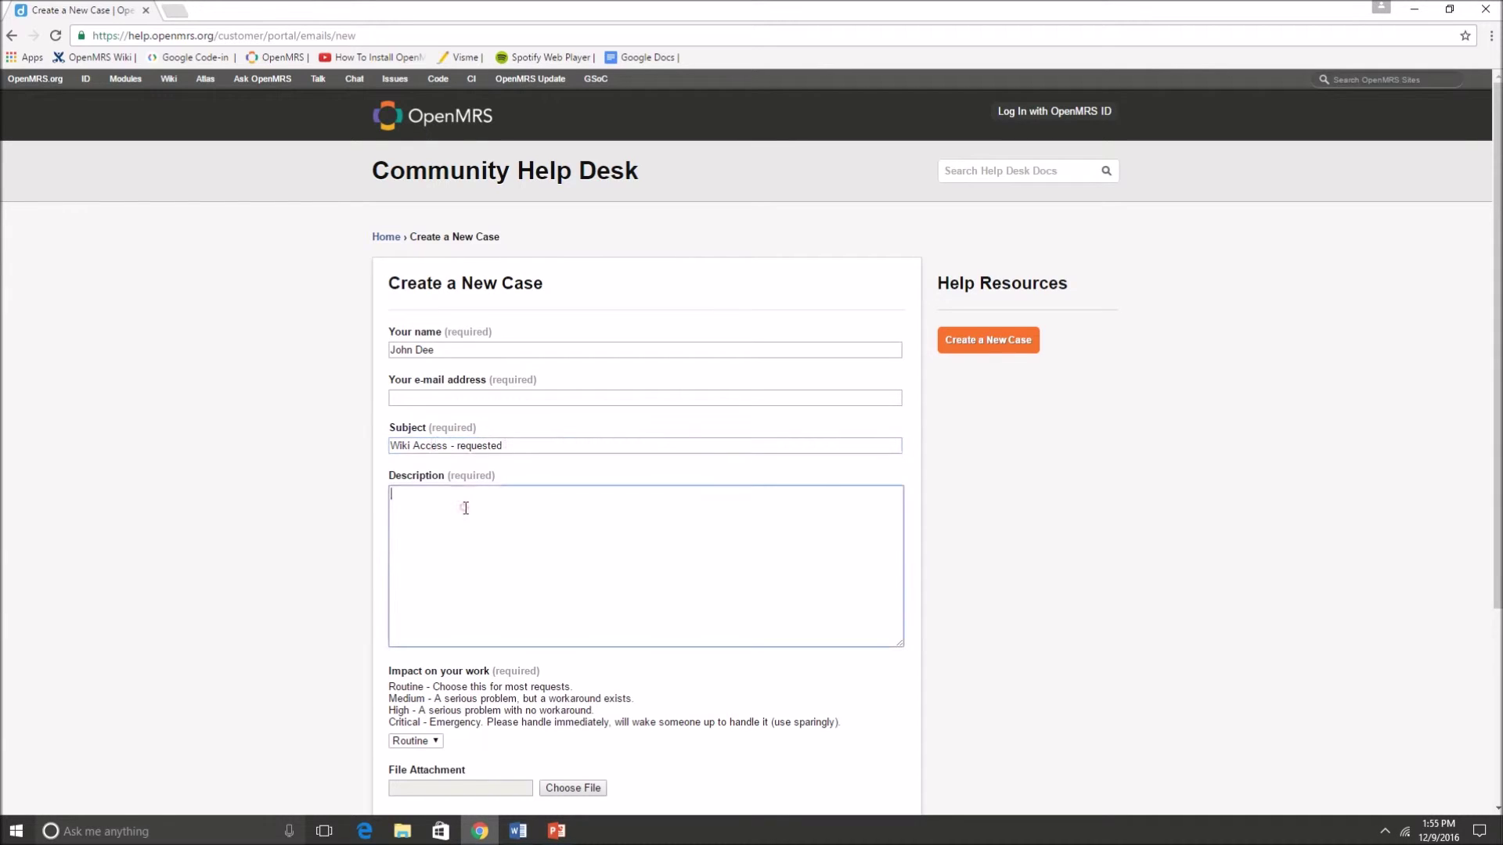
click(447, 399)
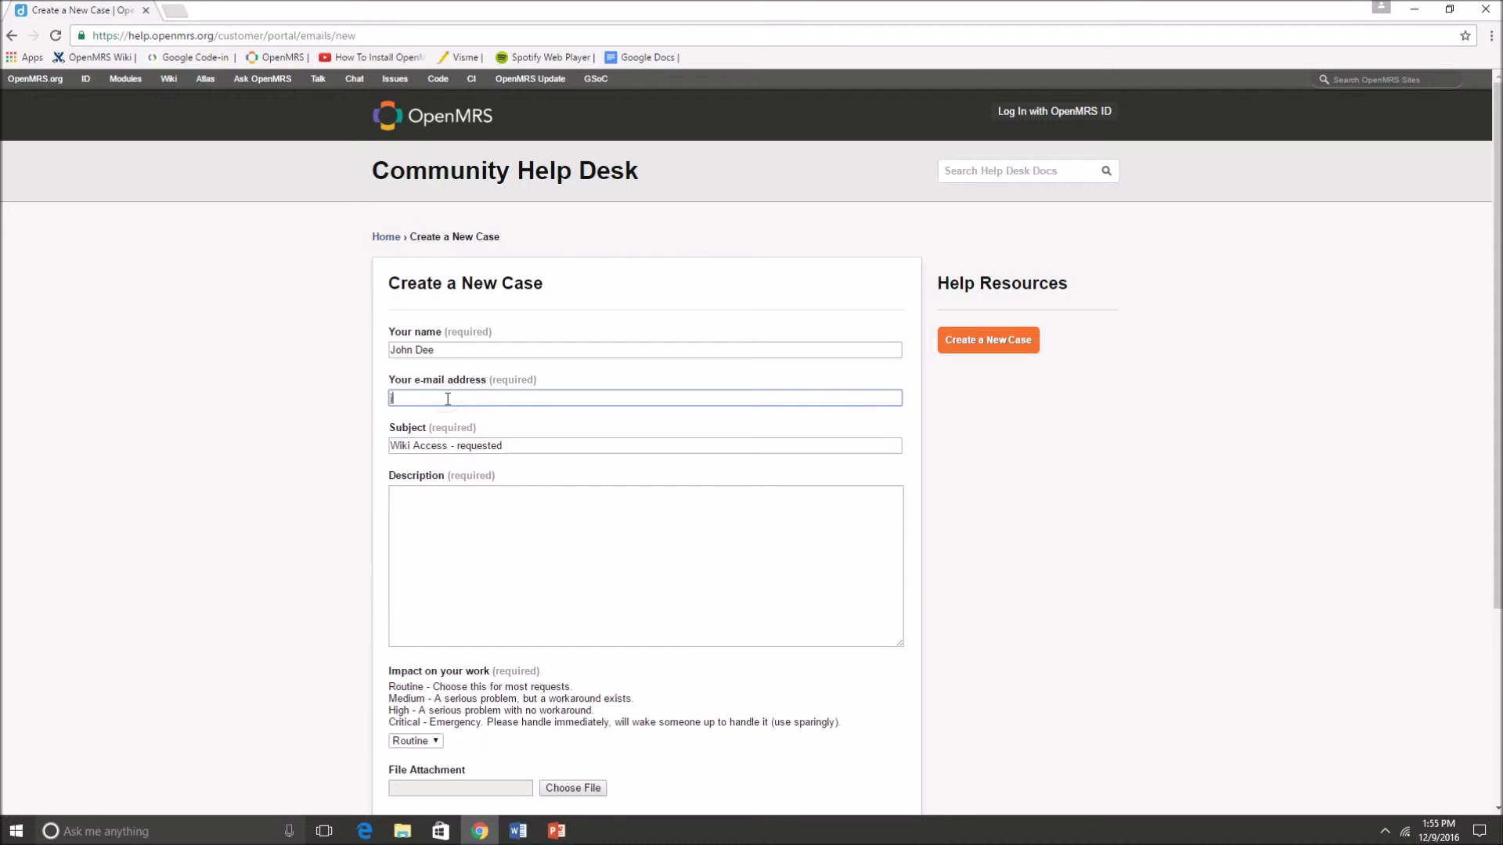
- Write the description requesting Wiki access for a newly created OpenMRS ID, with the user's ID and a thank-you
key(Tab)
key(Tab)
scroll(392, 579, down, 1)
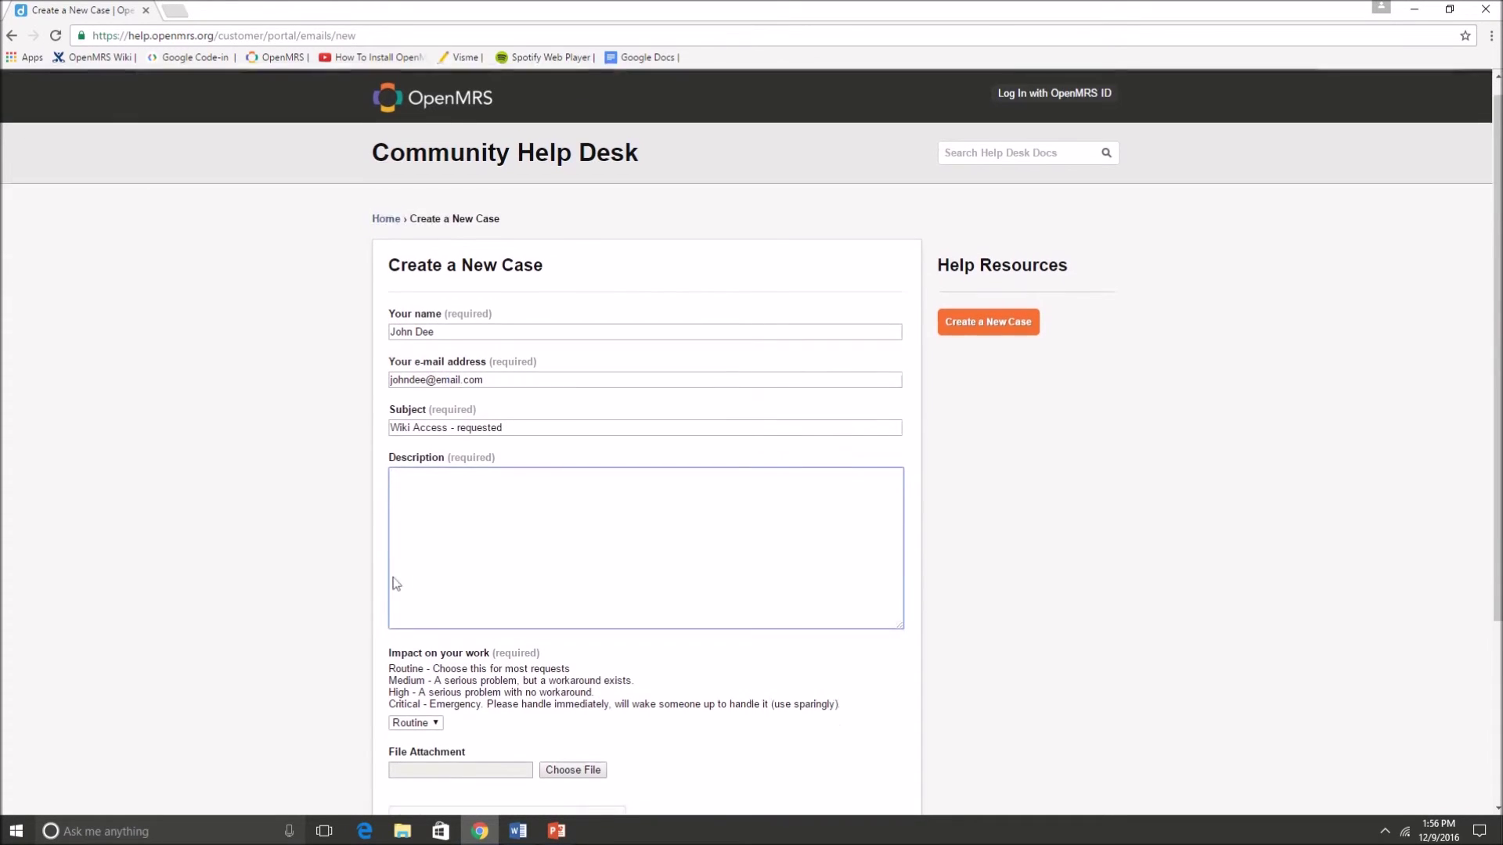
key(Return)
key(Return)
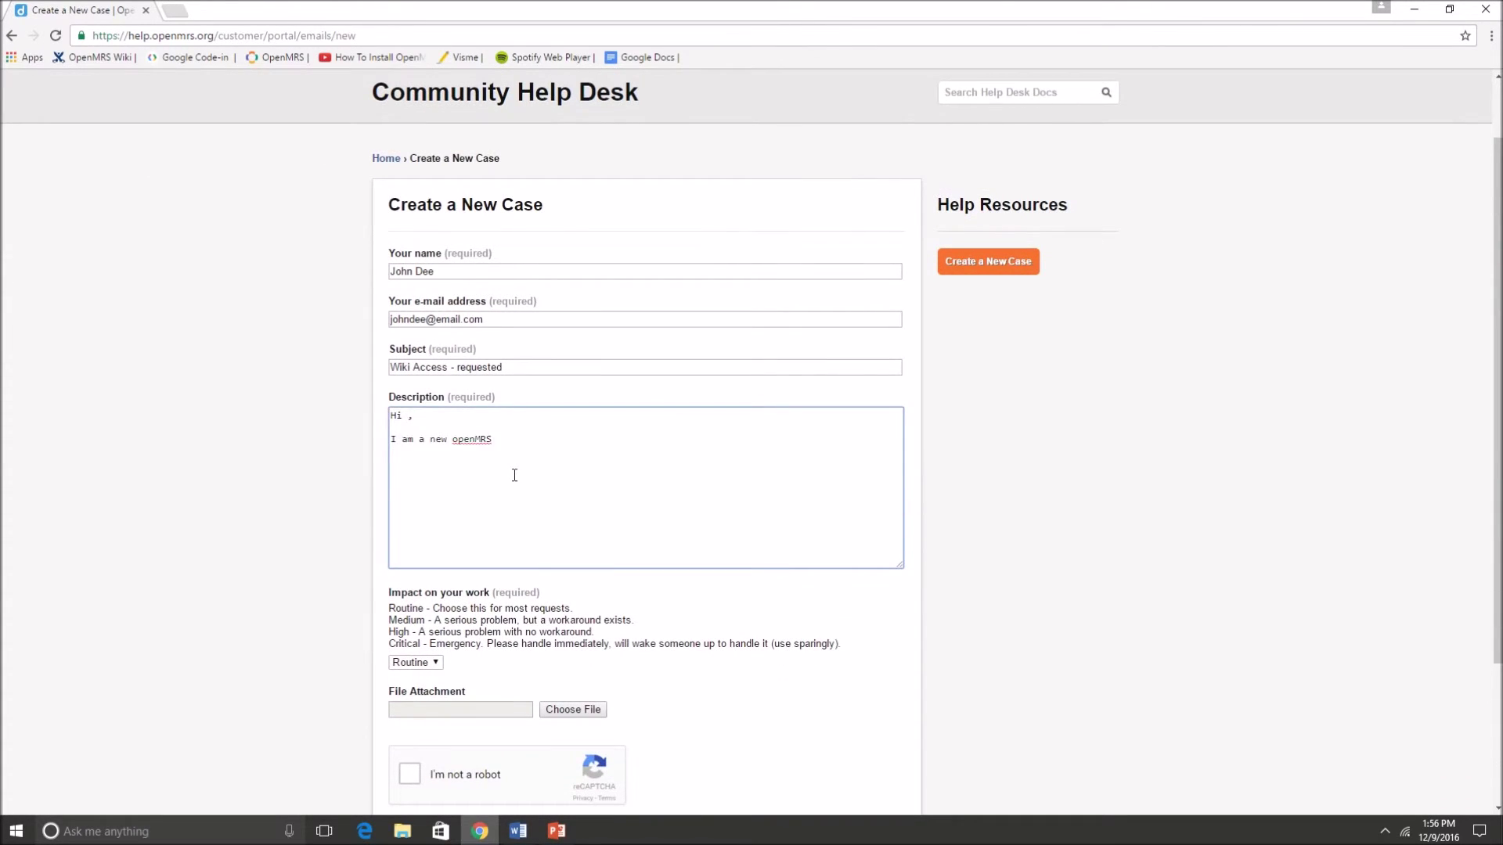
key(shift+Home)
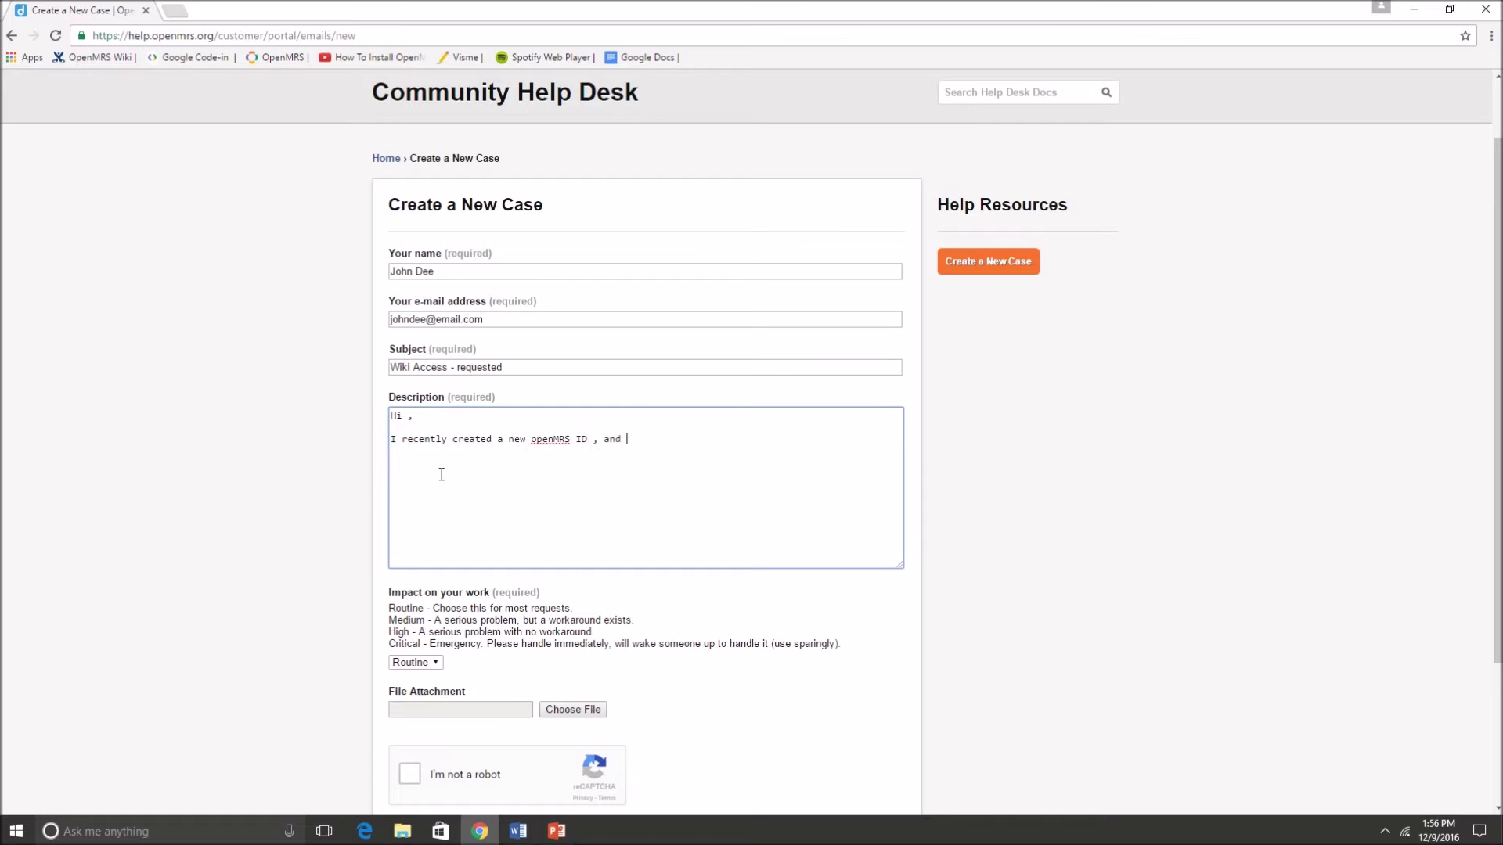
key(Return)
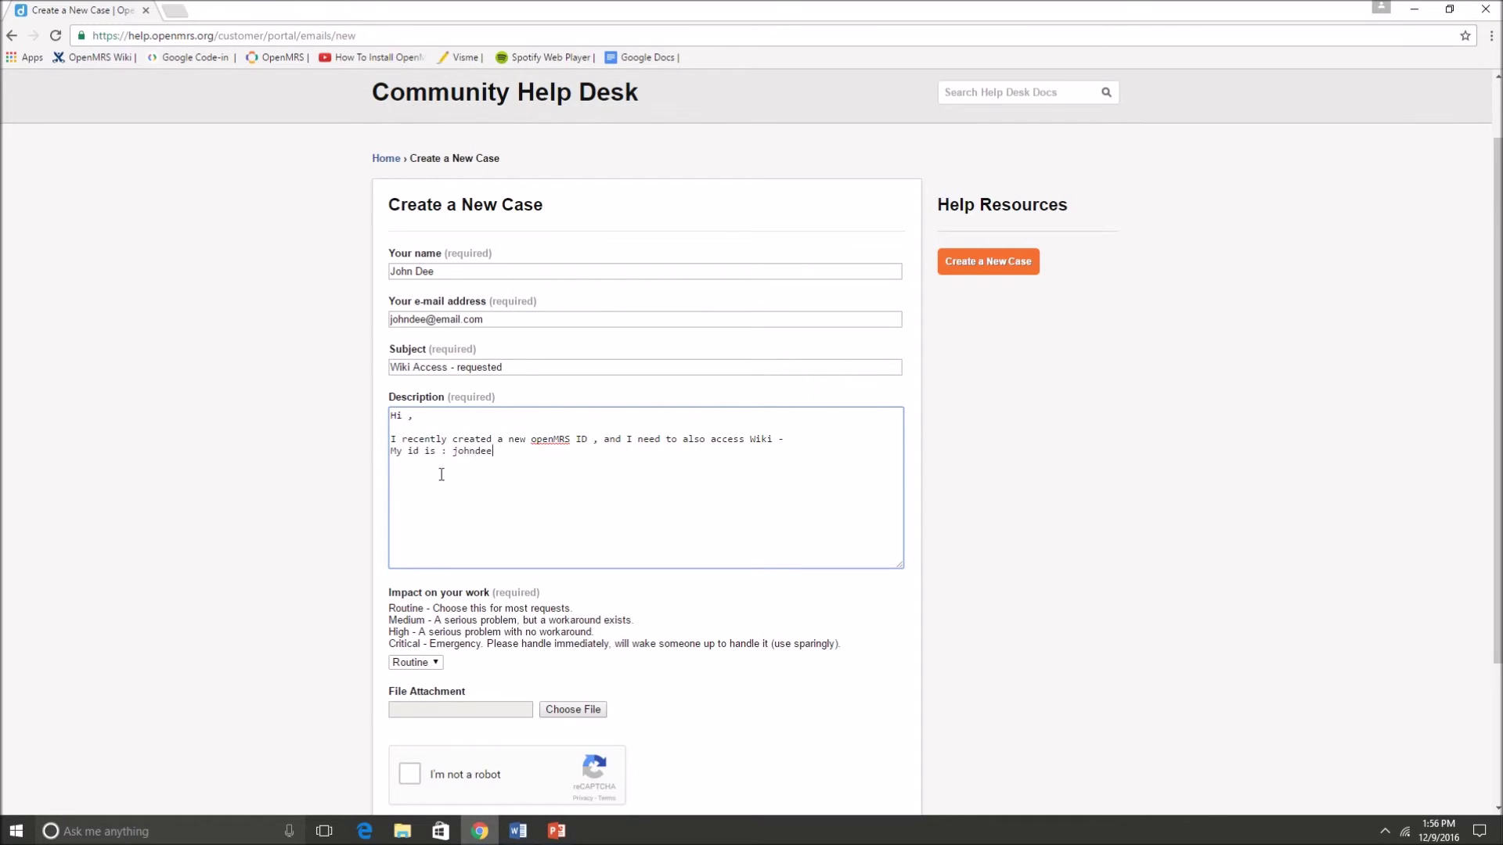
key(Return)
key(Return)
key(Return)
key(Return)
scroll(284, 537, down, 1)
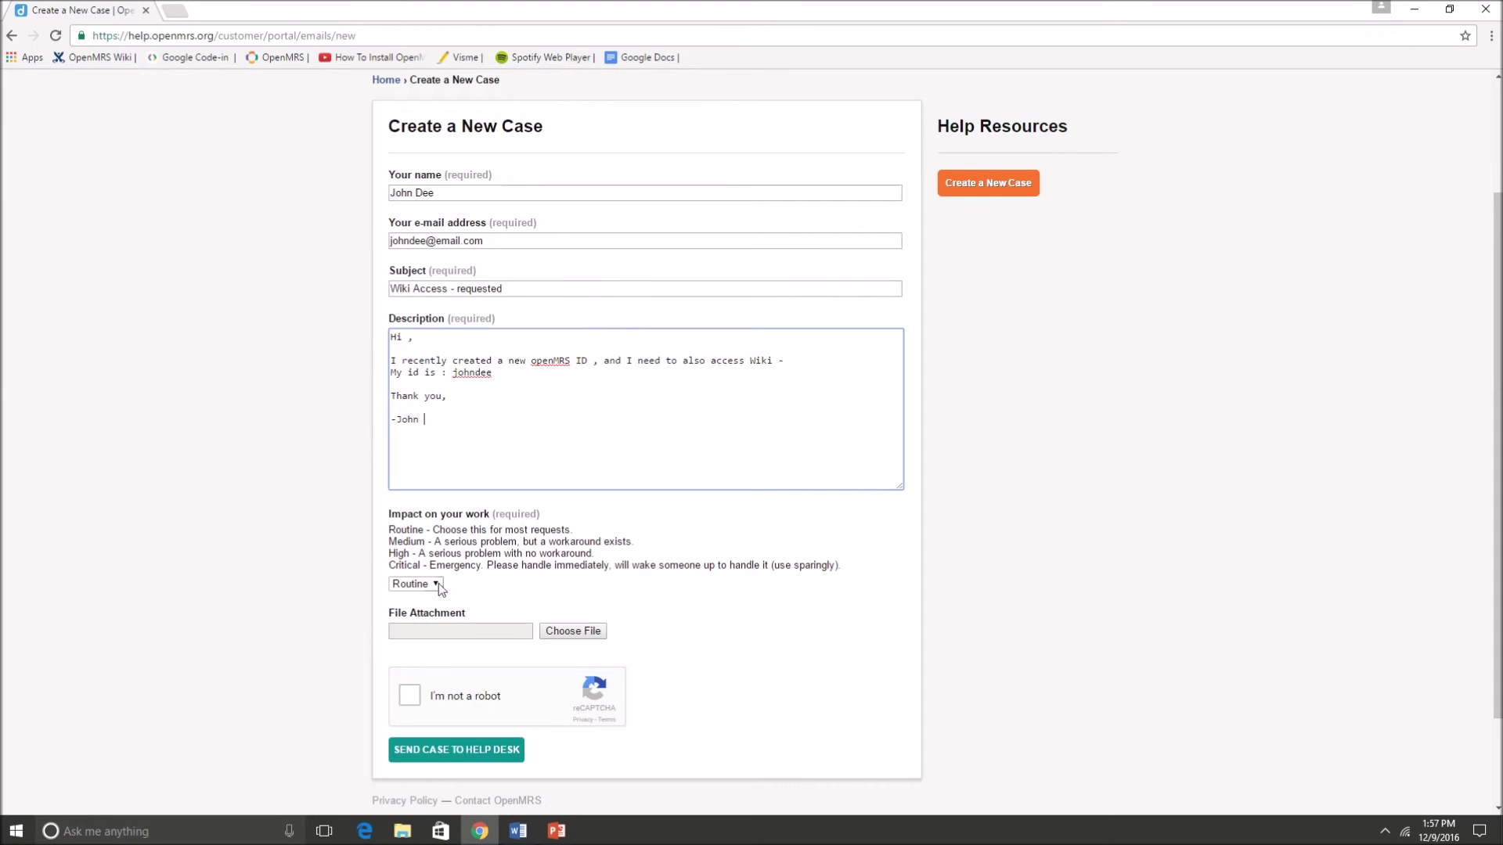
- Keep Impact on your work at Routine and tick the reCAPTCHA 'I'm not a robot' box
click(437, 585)
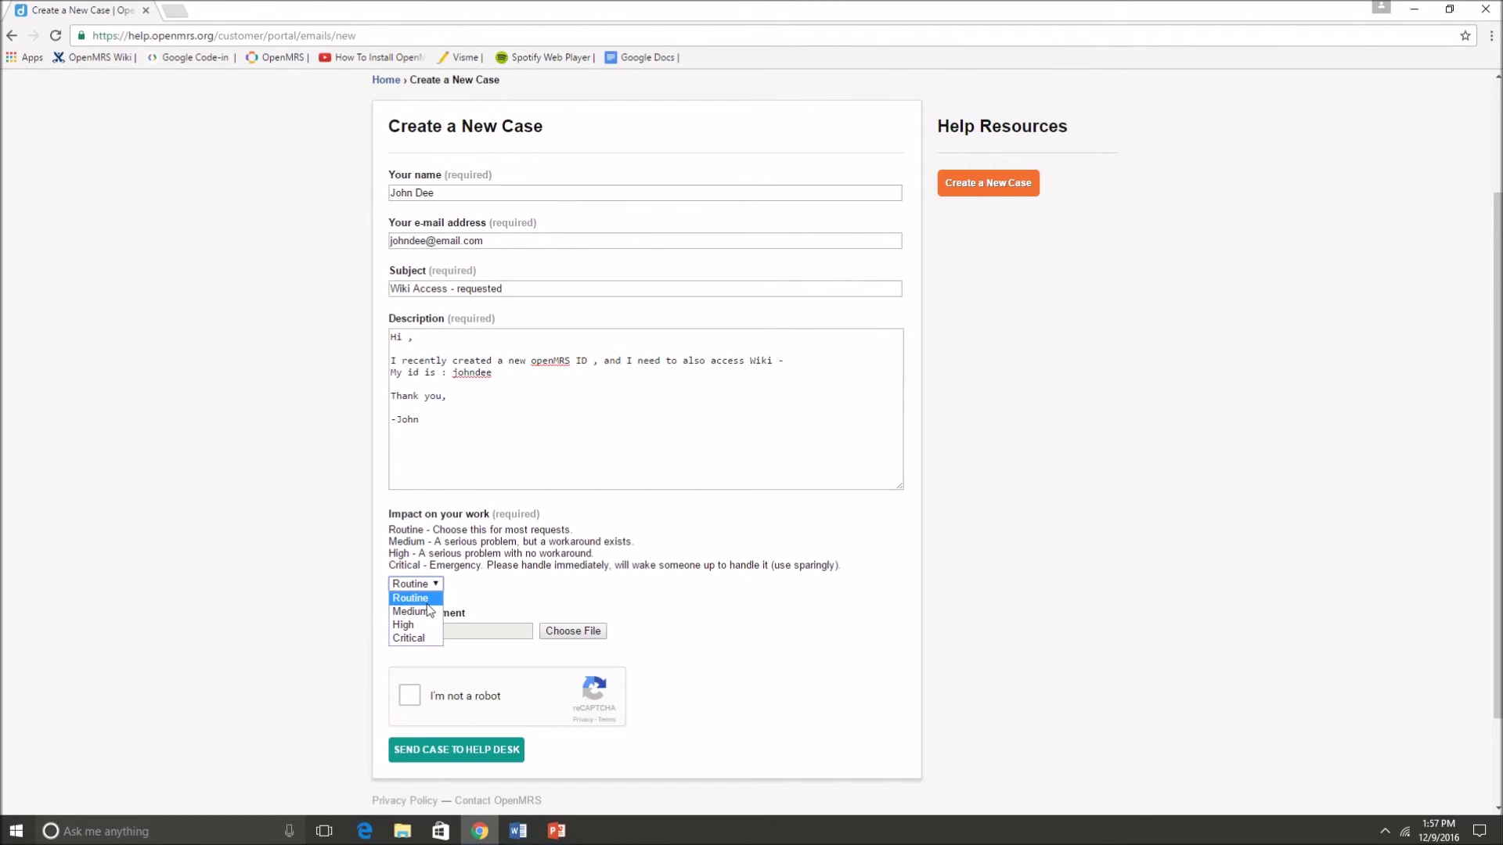
click(427, 601)
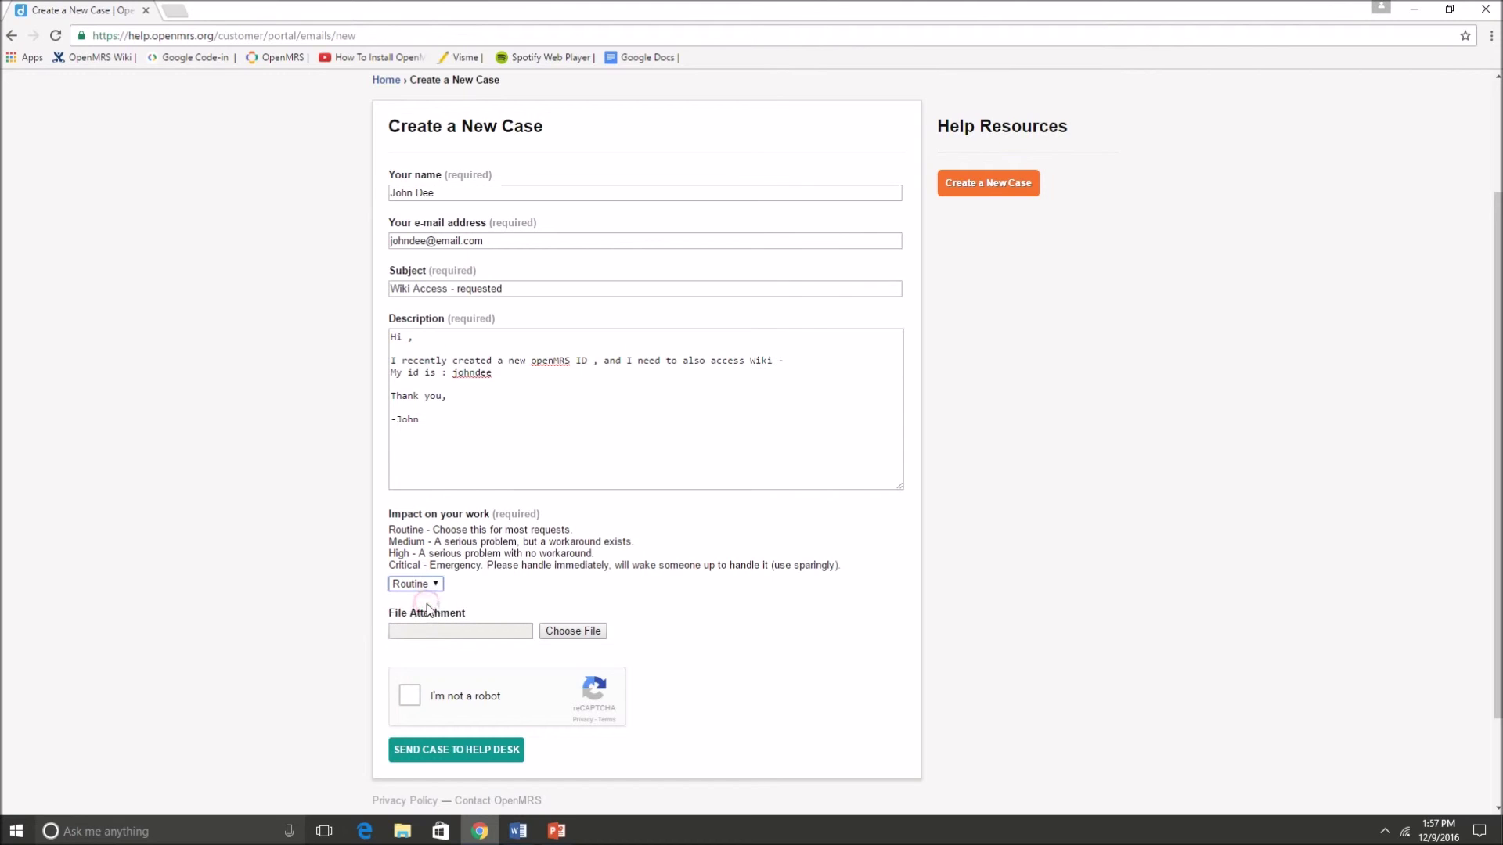
scroll(246, 564, down, 2)
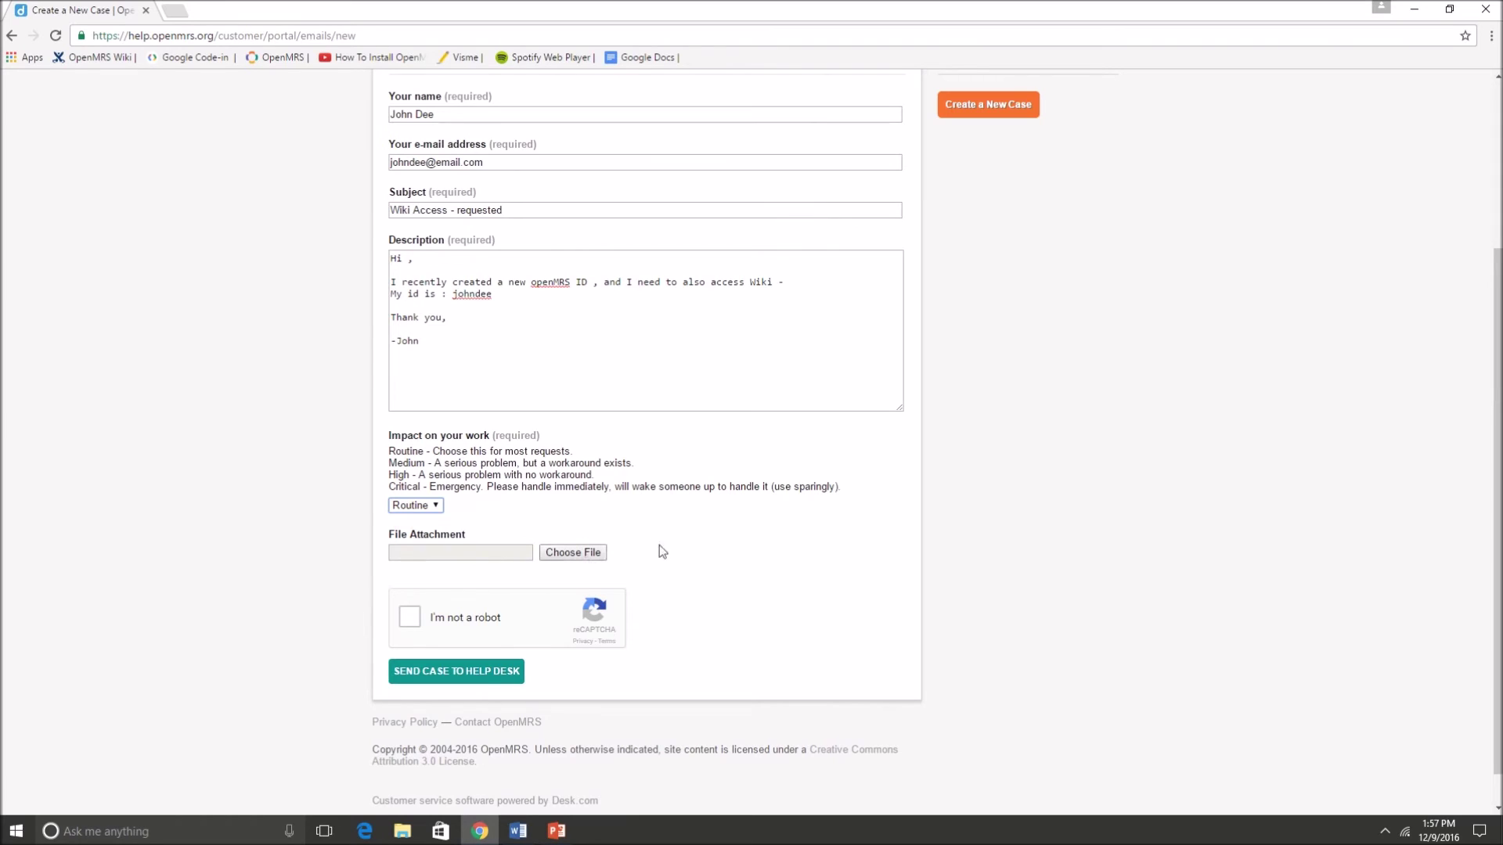
click(409, 616)
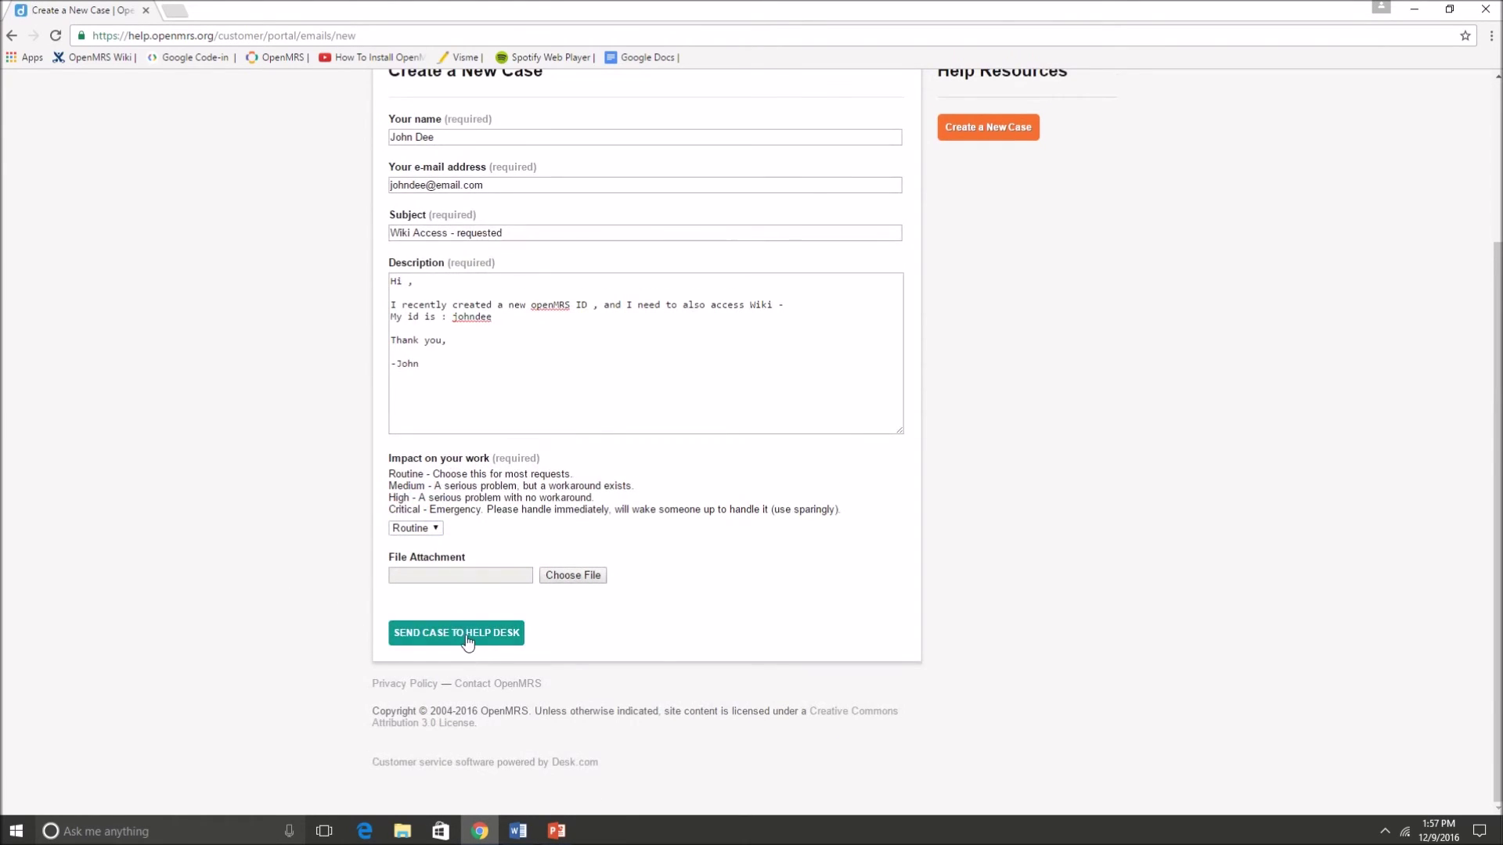
scroll(467, 640, up, 3)
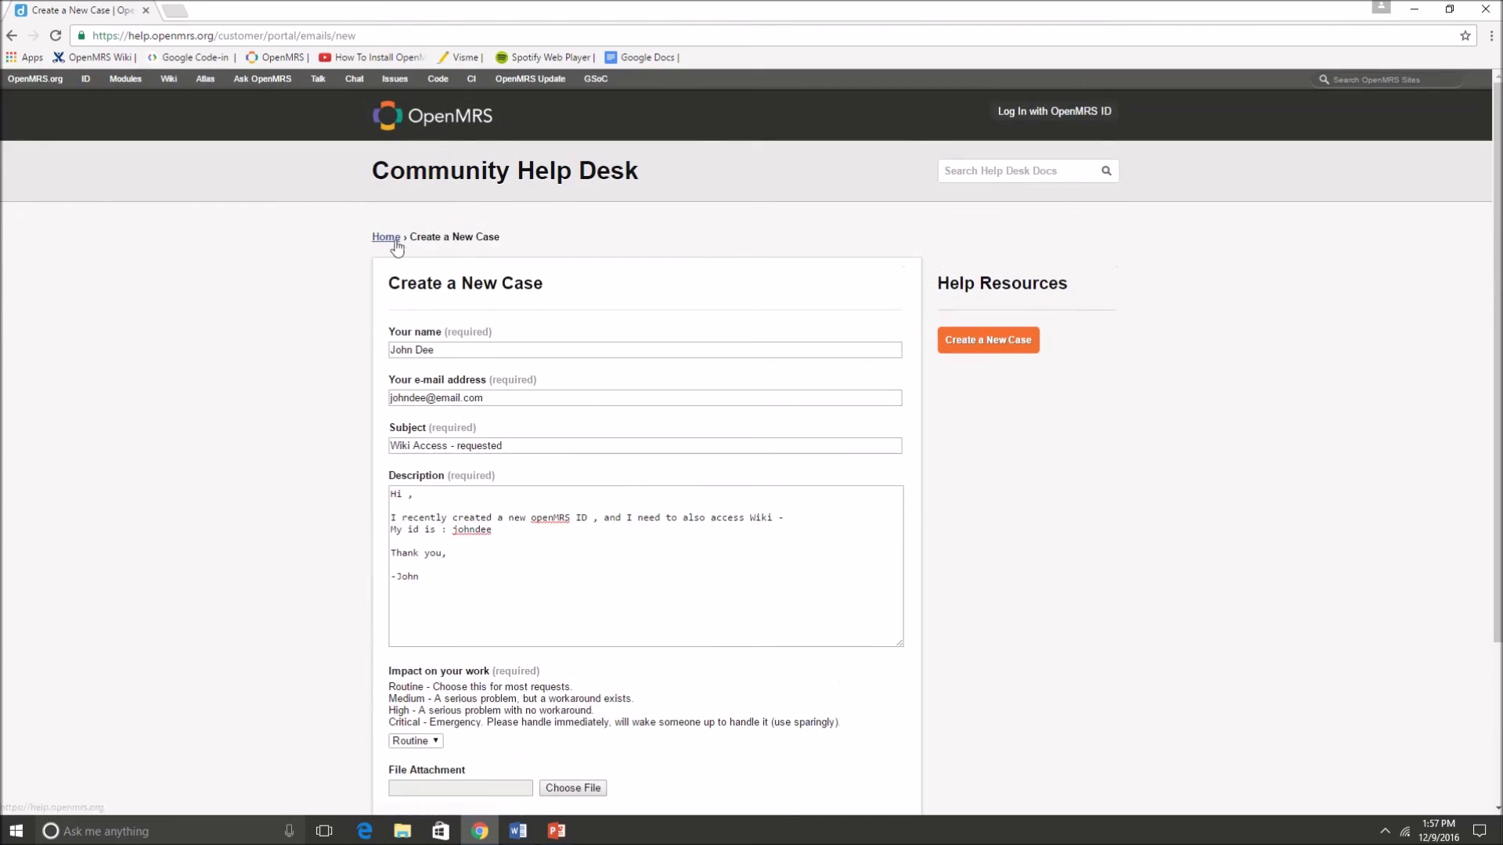
- Return to the help desk home page via the Home breadcrumb and log in with an OpenMRS ID
click(386, 236)
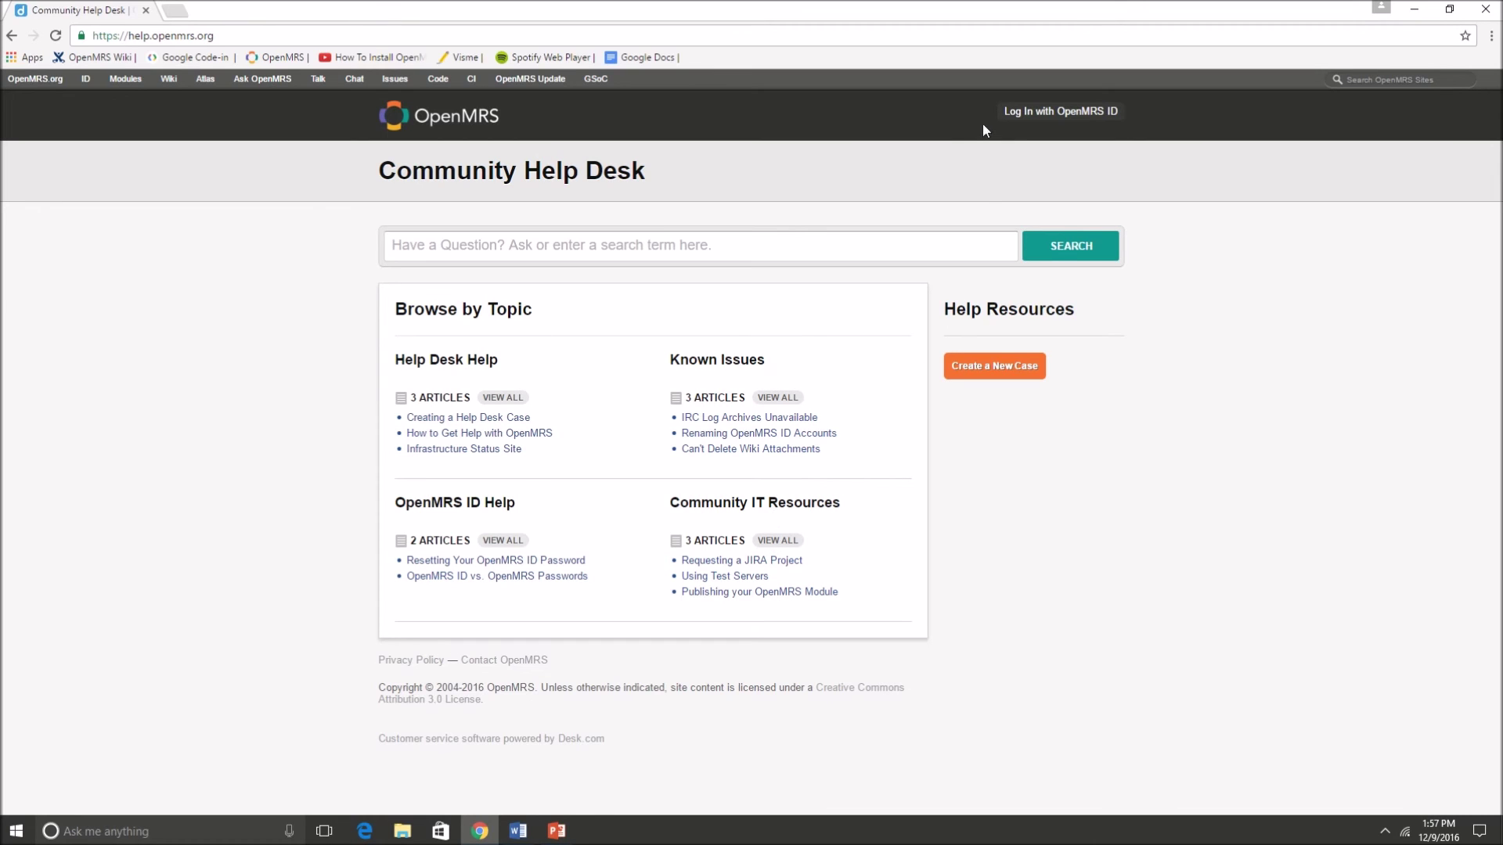
click(1041, 111)
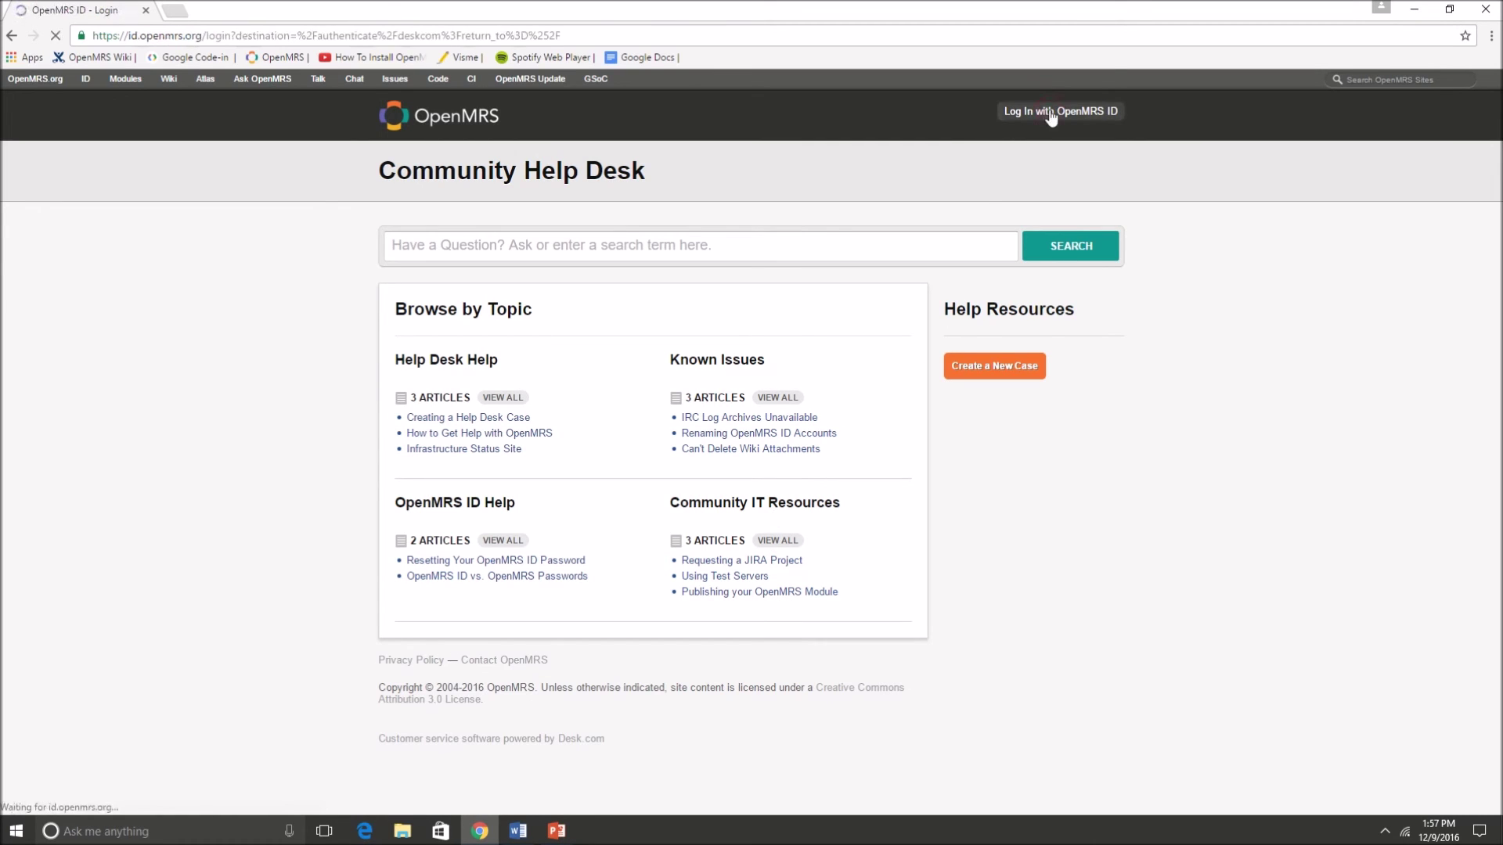
click(514, 394)
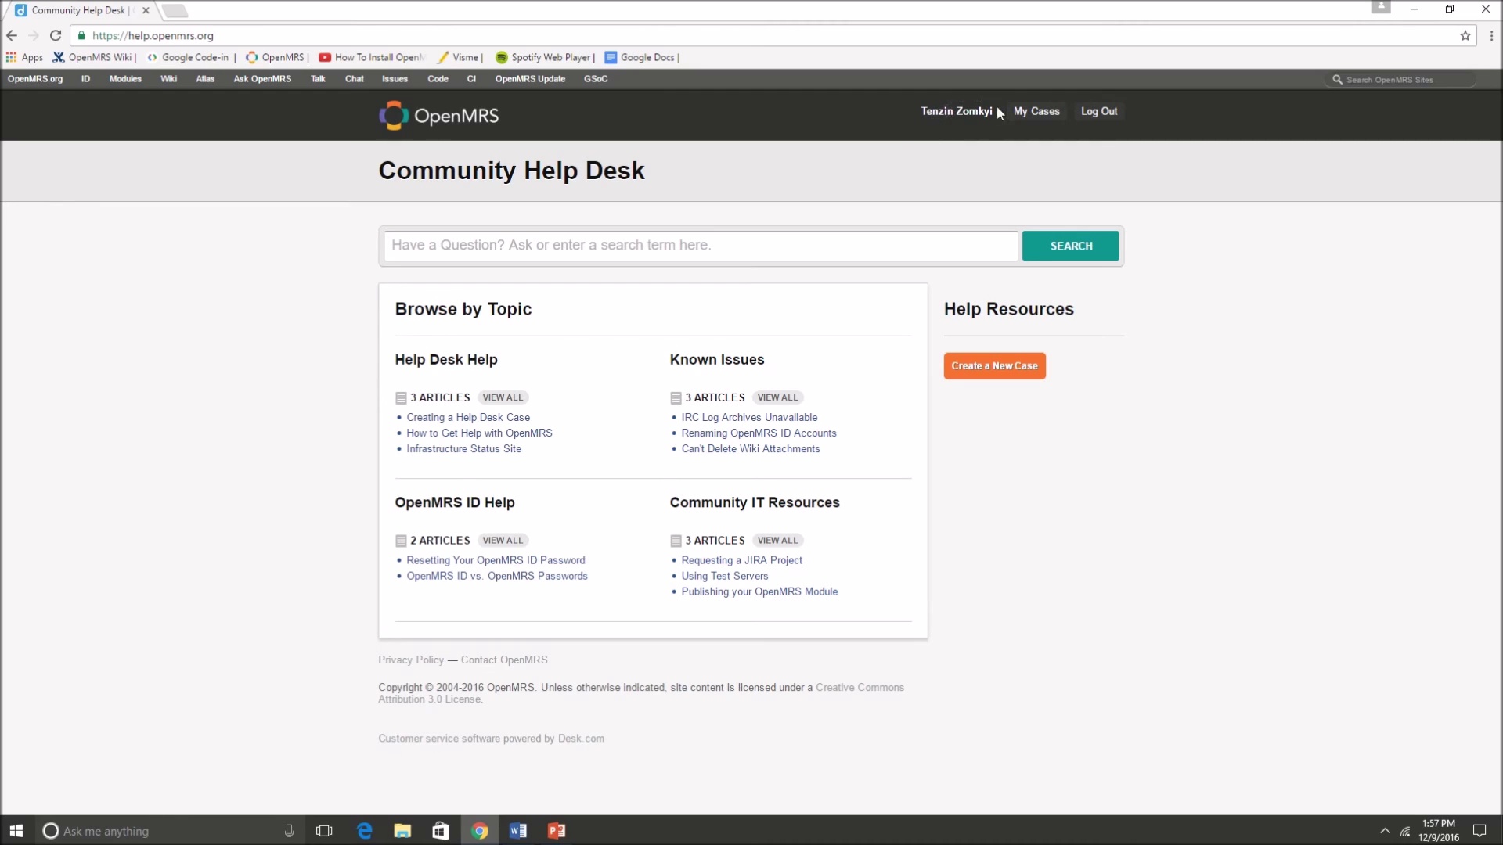
- Open My Cases and view the resolved 'Request for Wiki ID' case
click(1032, 116)
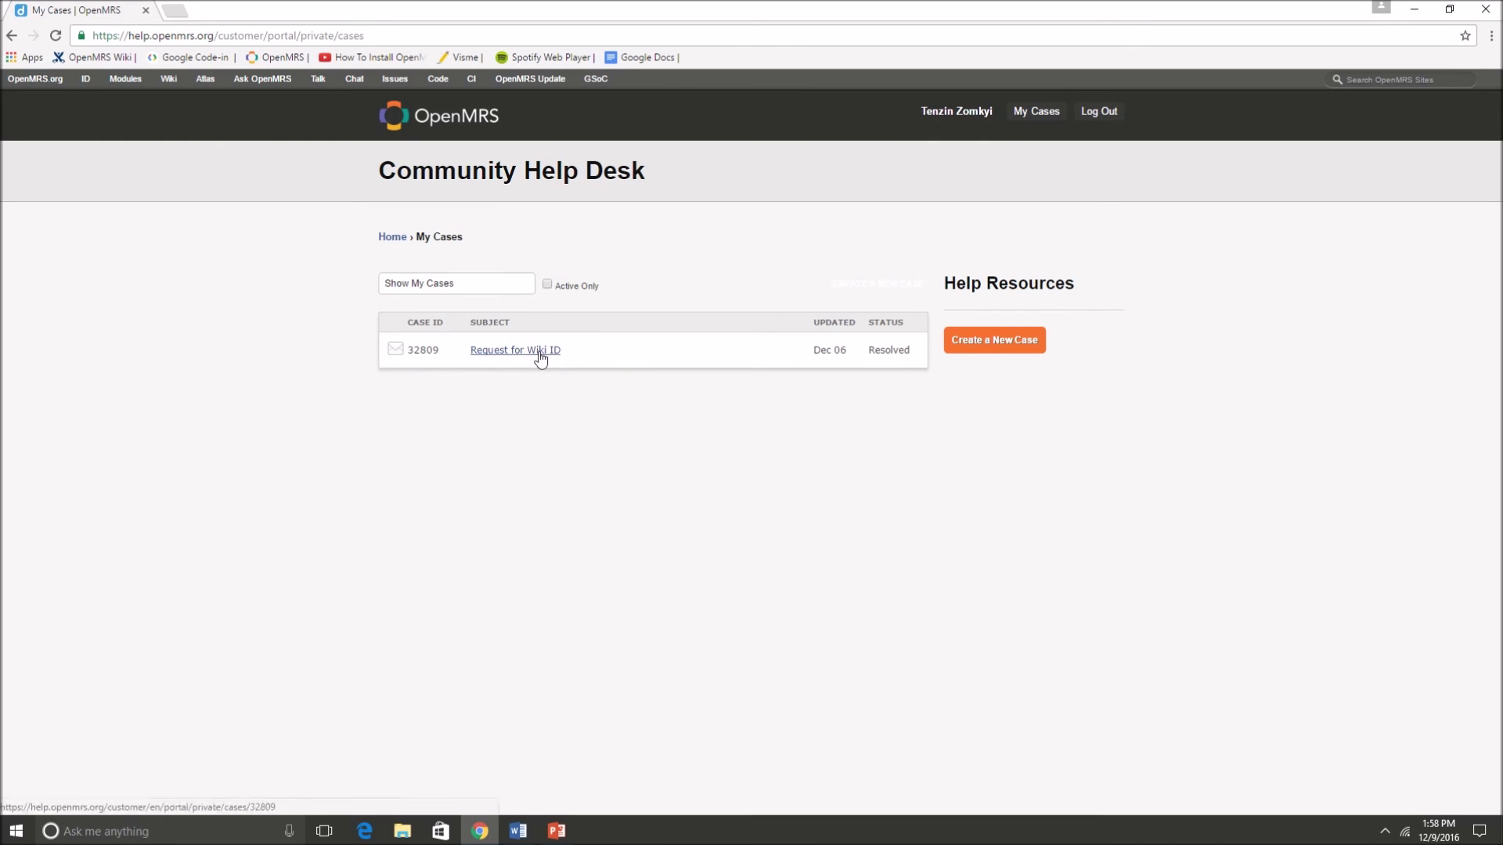
click(538, 353)
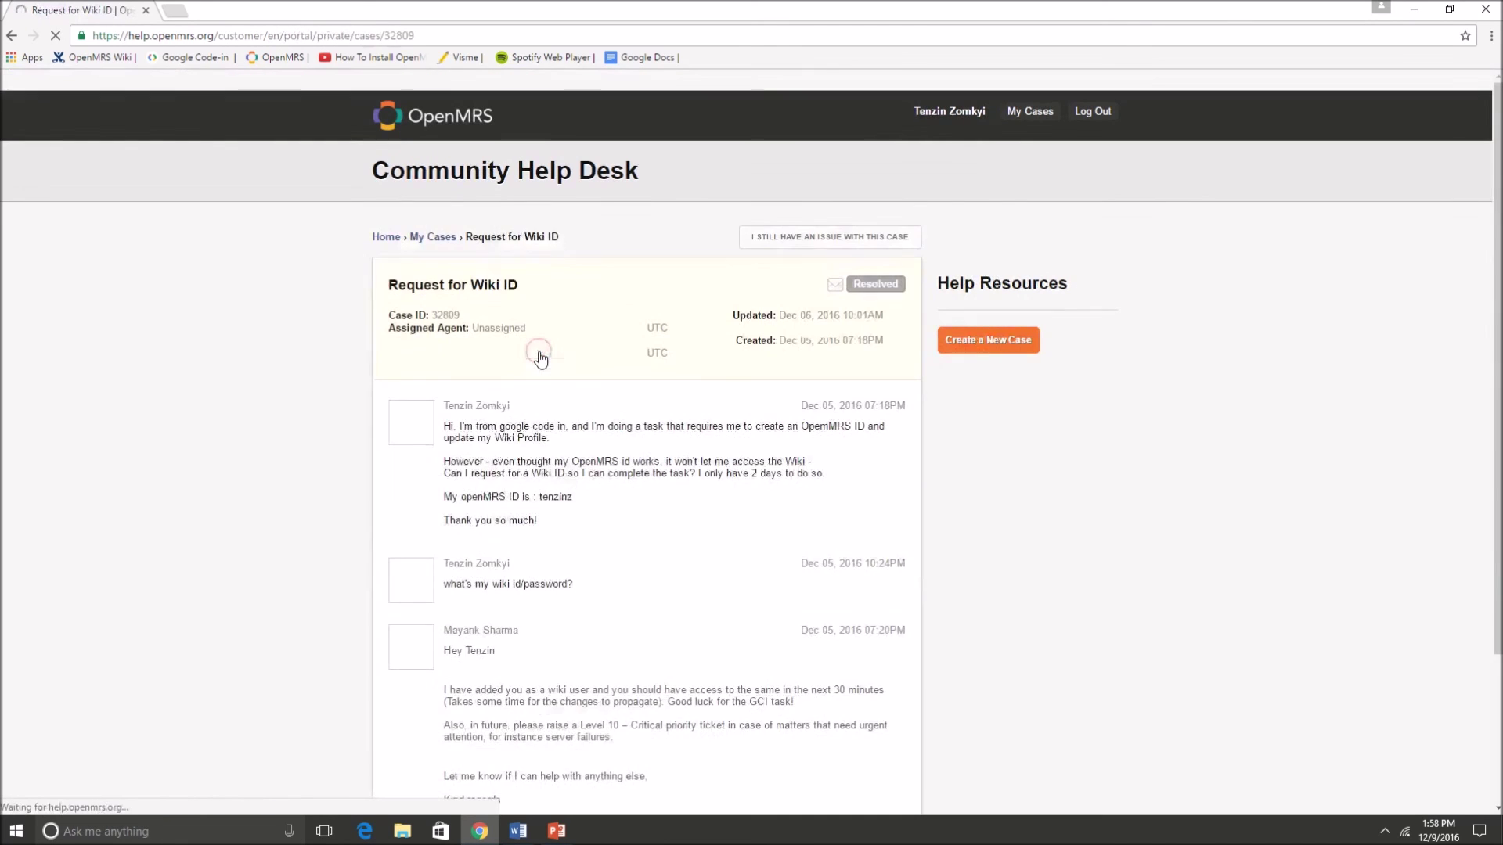